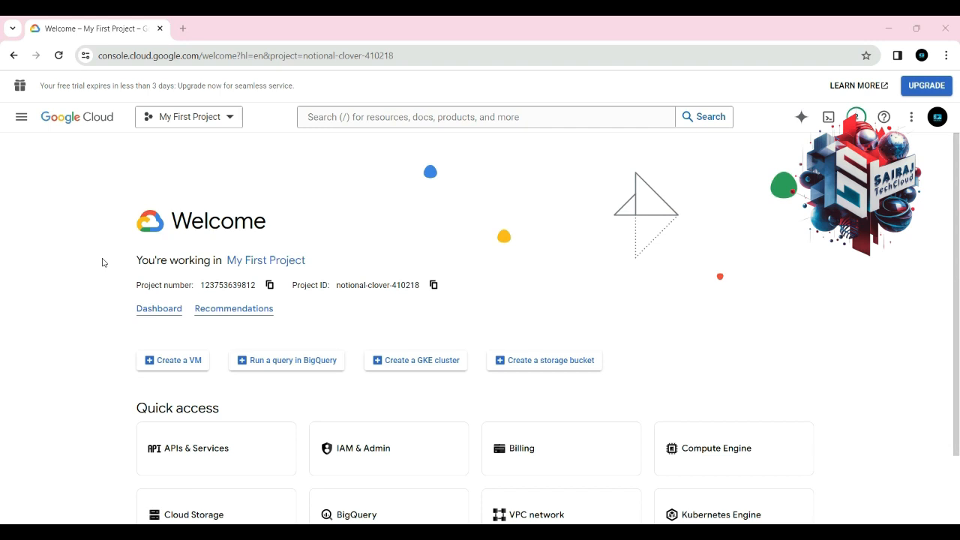
Start creating a new VPC network and name it vpc-private-1.
click(21, 119)
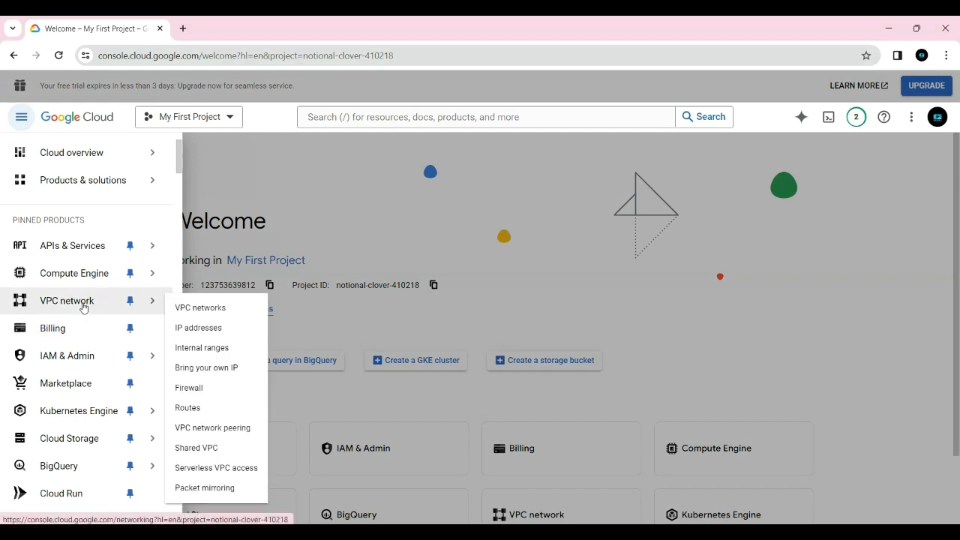
click(83, 307)
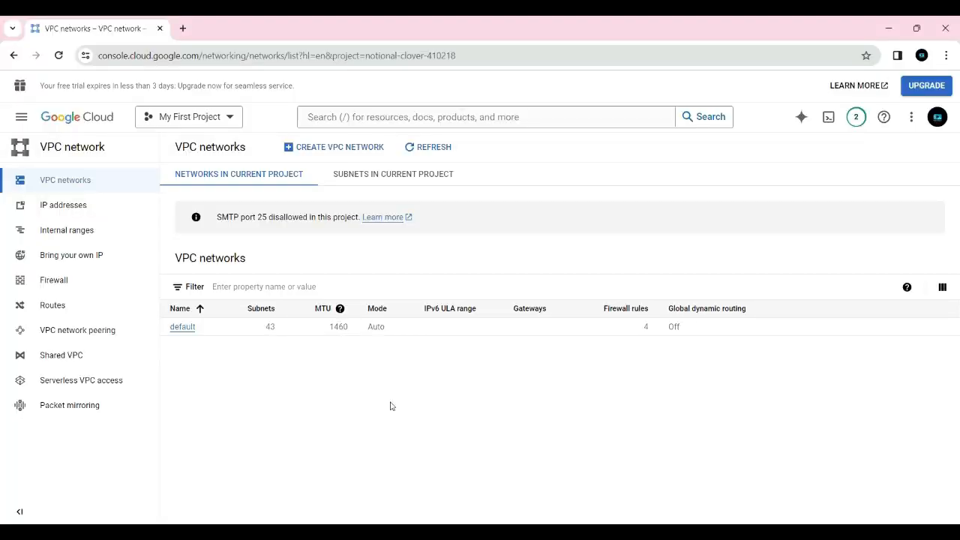
click(328, 150)
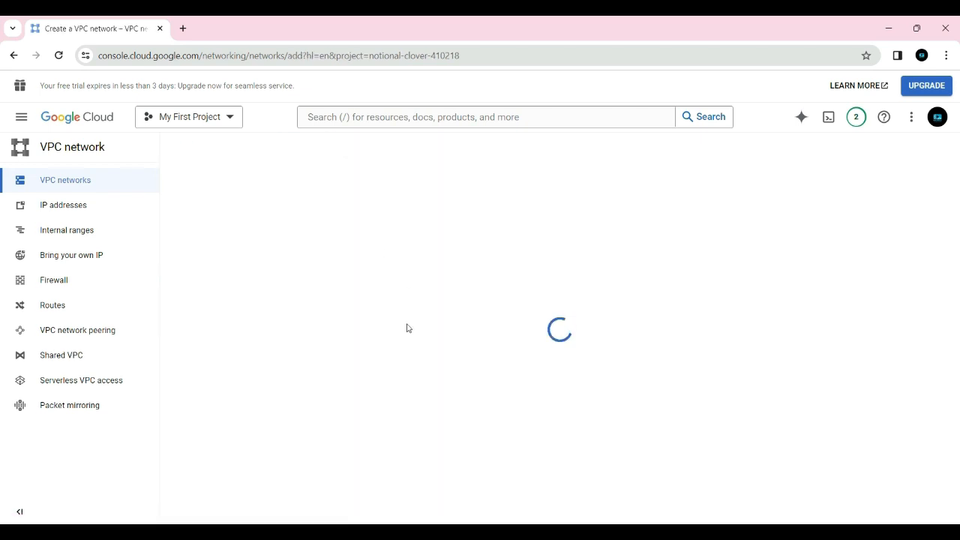
click(215, 193)
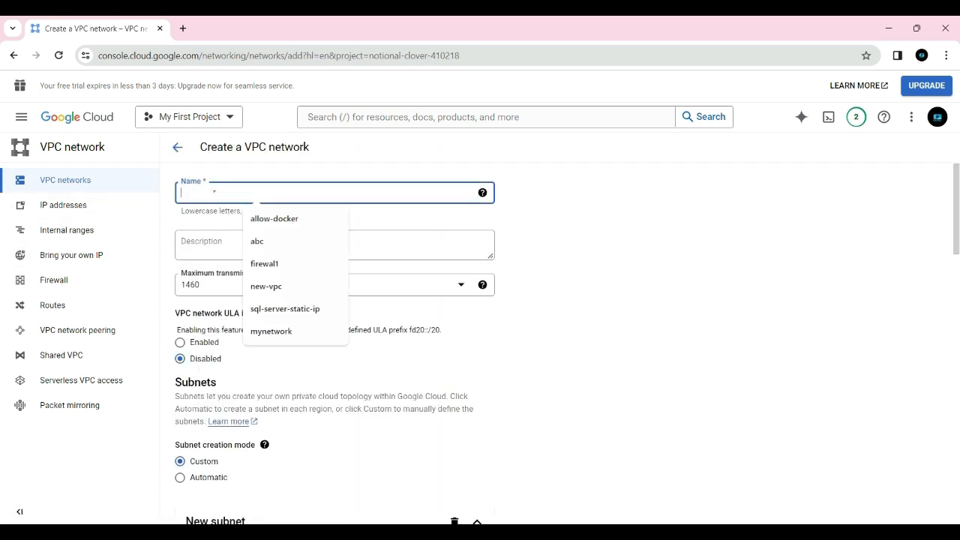
text(vpc)
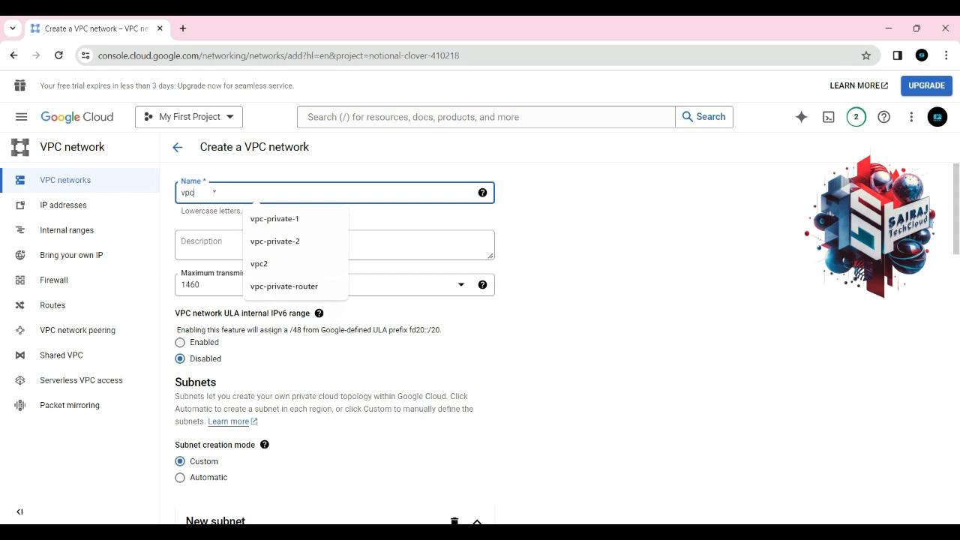
click(293, 219)
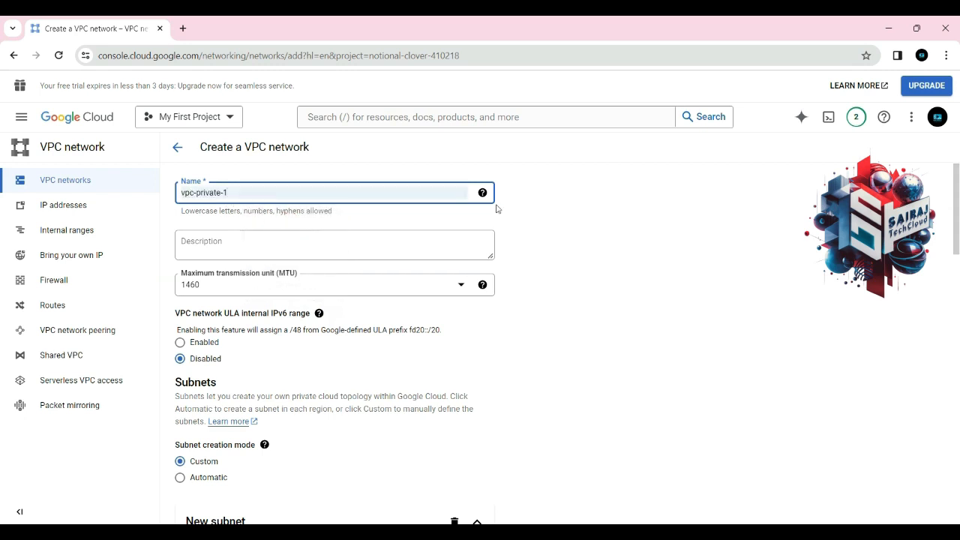
Name the network's new subnet subnet1 and set its region to asia-south1.
scroll(255, 308, down, 3)
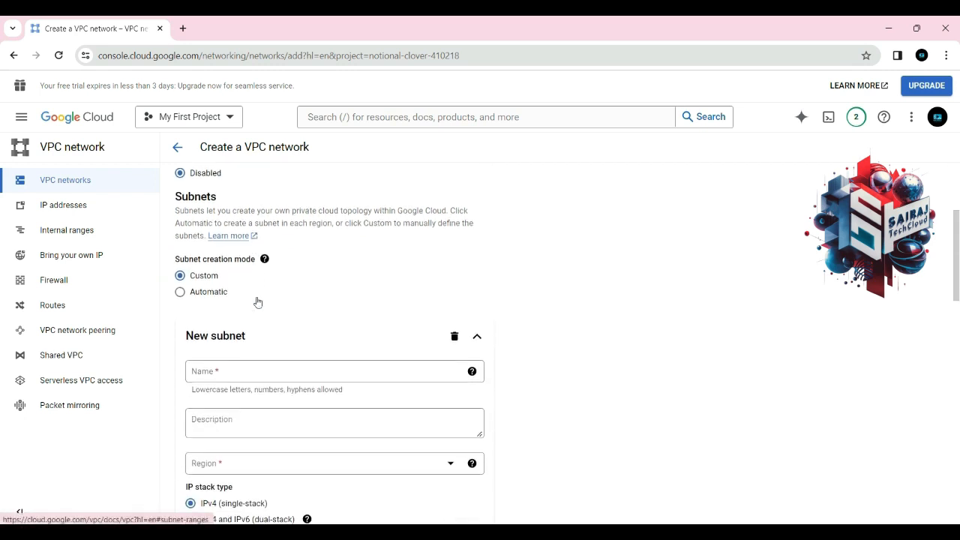
scroll(293, 300, down, 1)
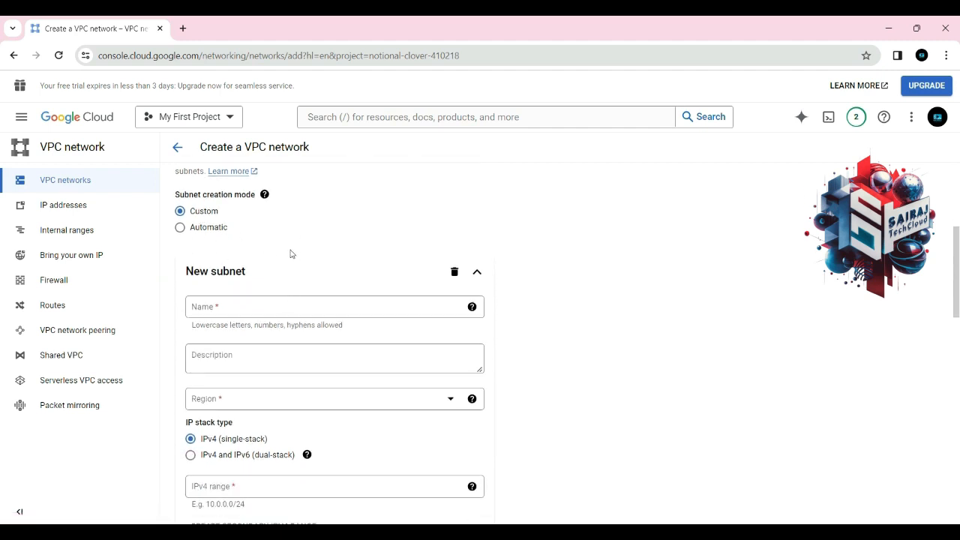
scroll(295, 254, down, 2)
scroll(245, 221, up, 1)
click(223, 244)
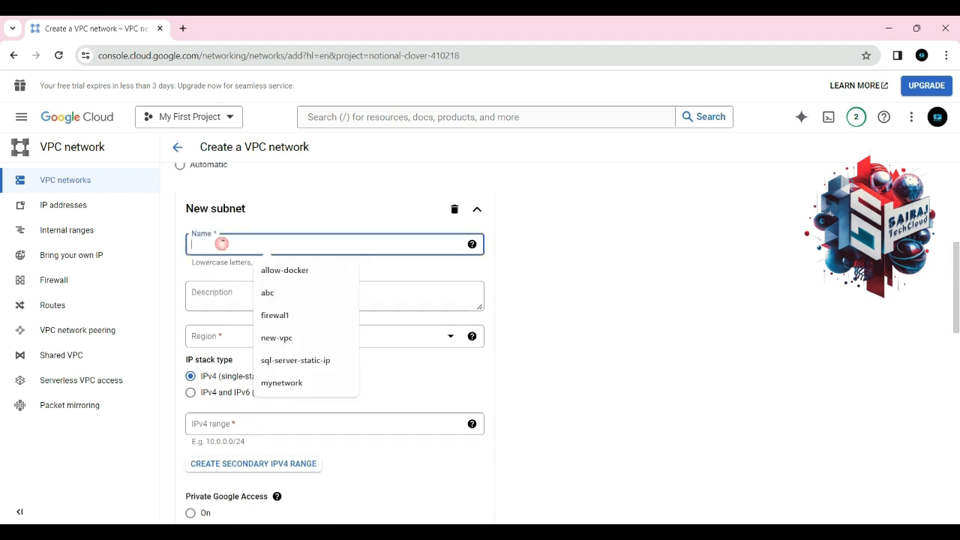
text(sun)
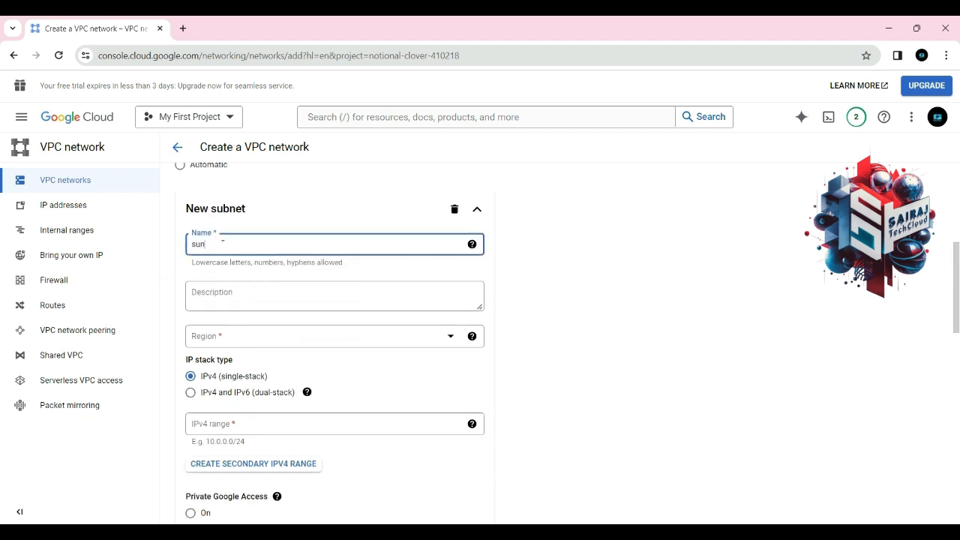
text(bnet1)
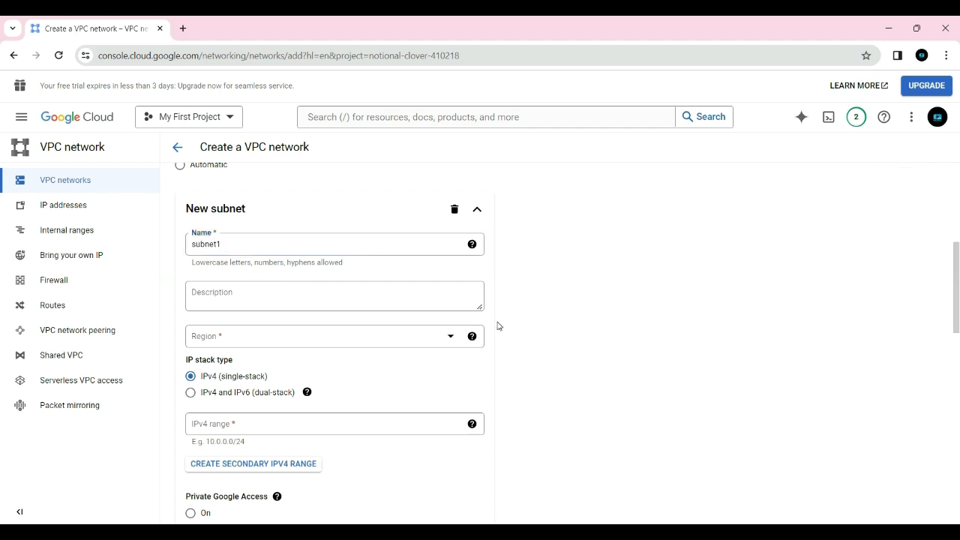
click(253, 336)
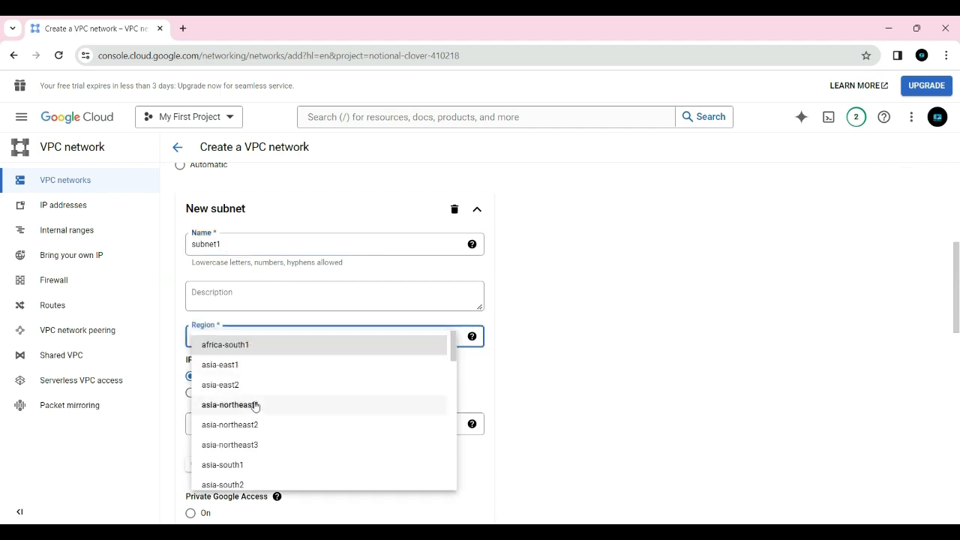
scroll(264, 403, down, 1)
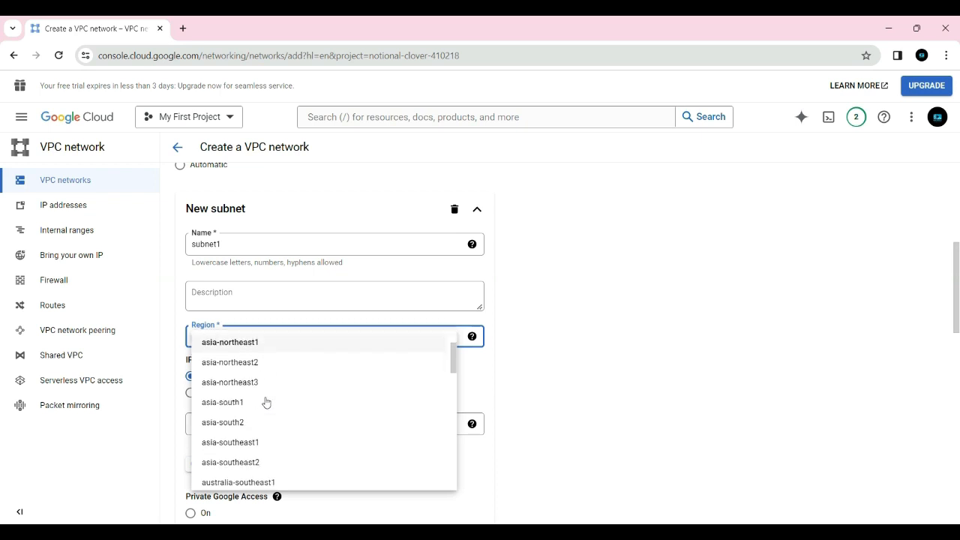
click(224, 405)
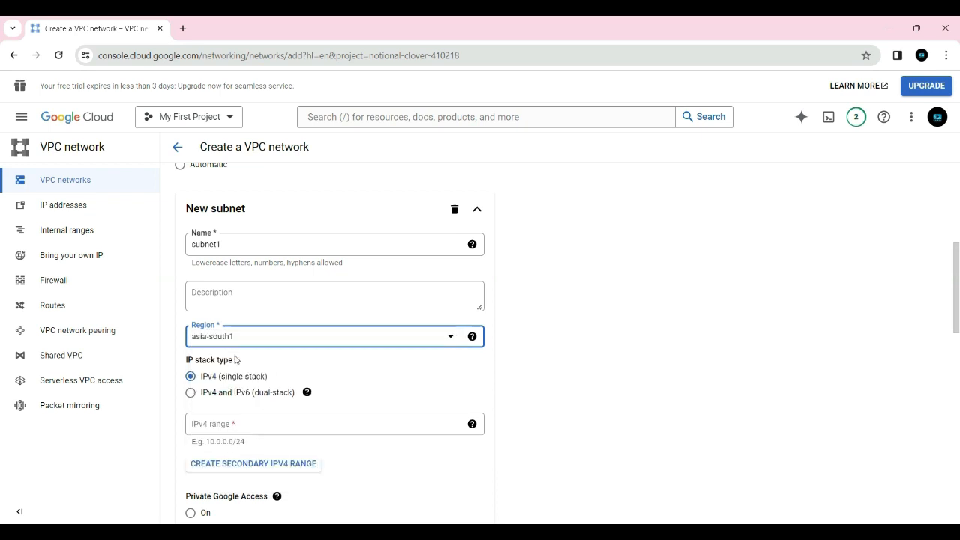
Set the IPv4 range of subnet1 to 10.0.1.0/24 and finish the subnet definition.
click(245, 424)
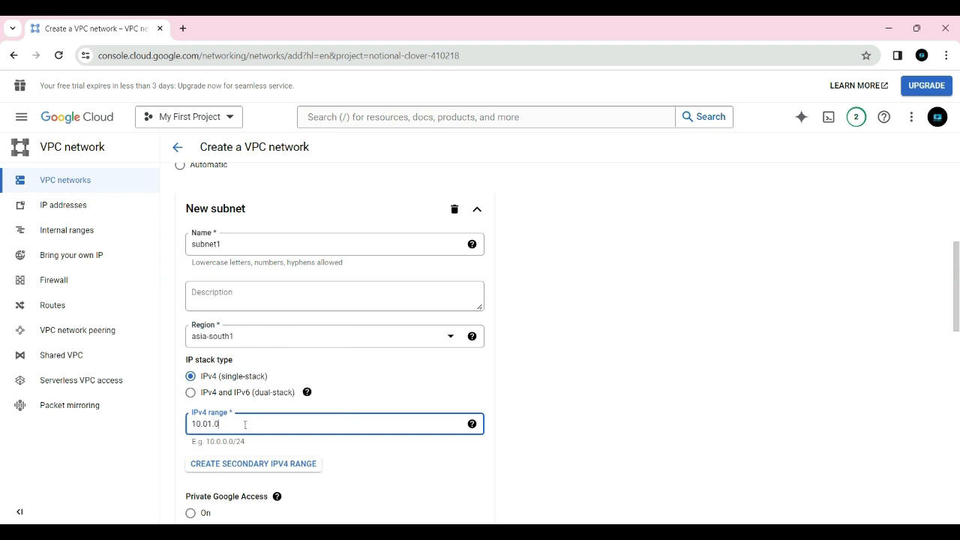
click(563, 445)
click(211, 424)
text(.)
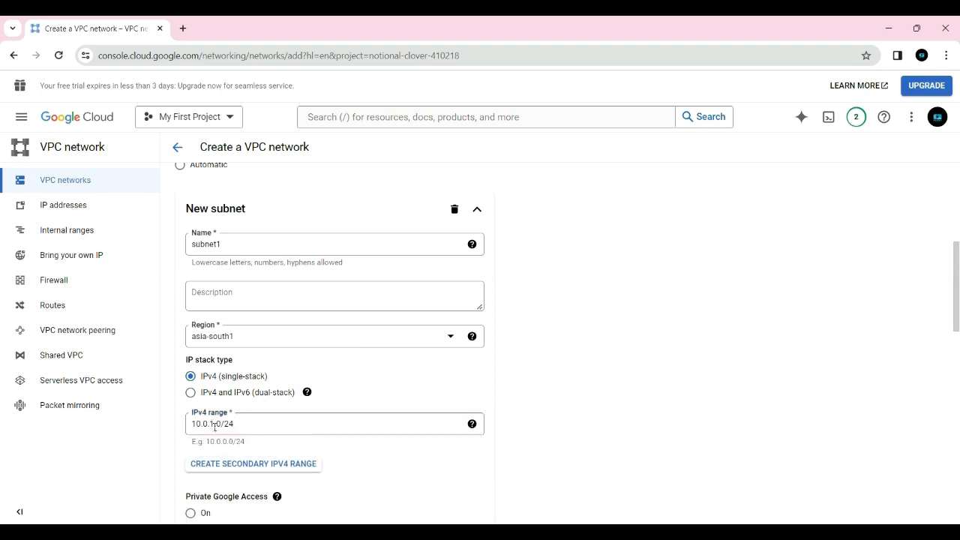
scroll(432, 474, down, 5)
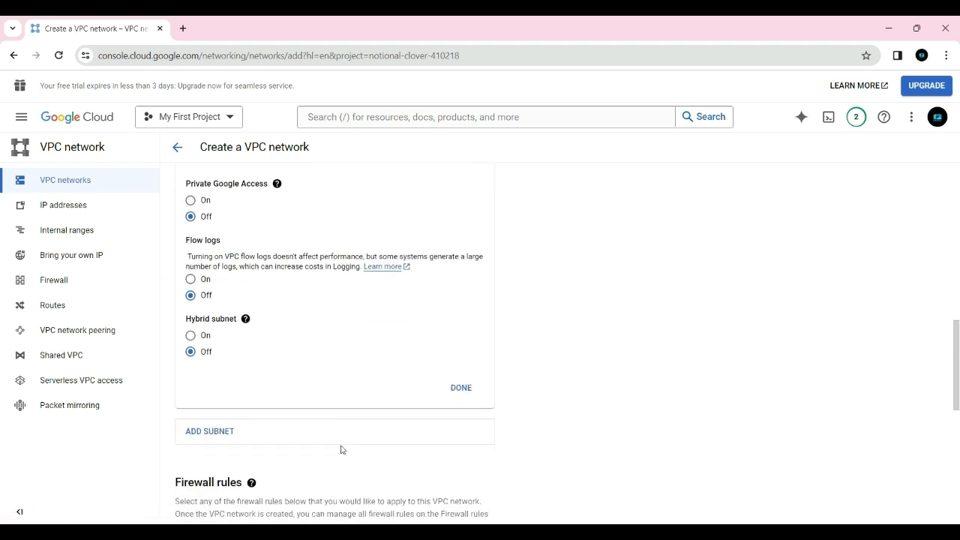
click(456, 388)
Create the vpc-private-1 network with Regional dynamic routing.
scroll(351, 442, down, 1)
scroll(345, 448, down, 5)
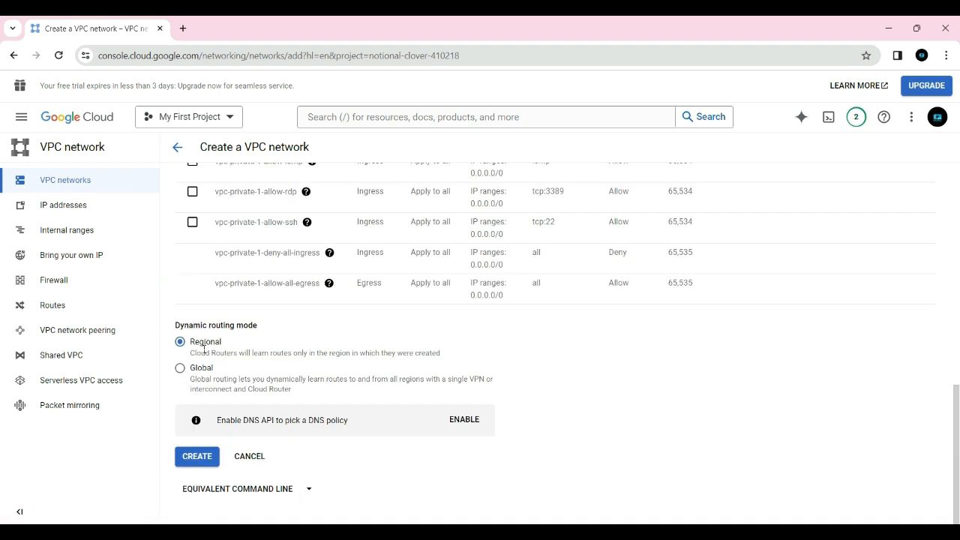
drag(222, 345, 189, 345)
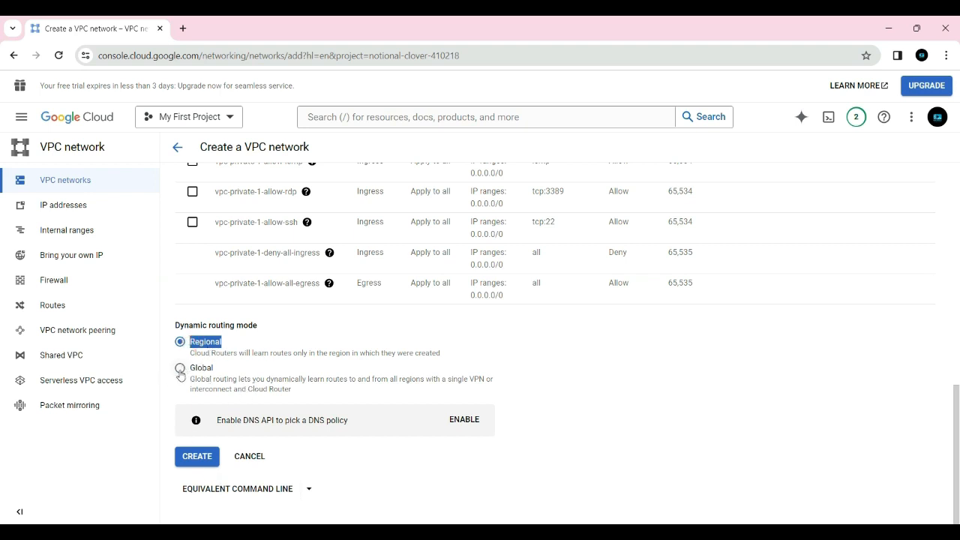
click(196, 457)
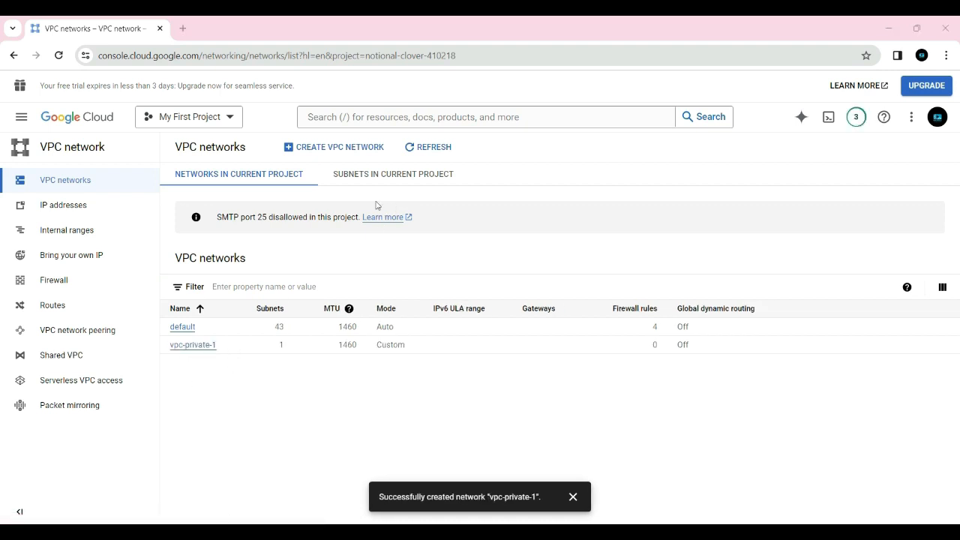
Start creating a second VPC network and name it vpc-private-2.
click(323, 149)
click(221, 194)
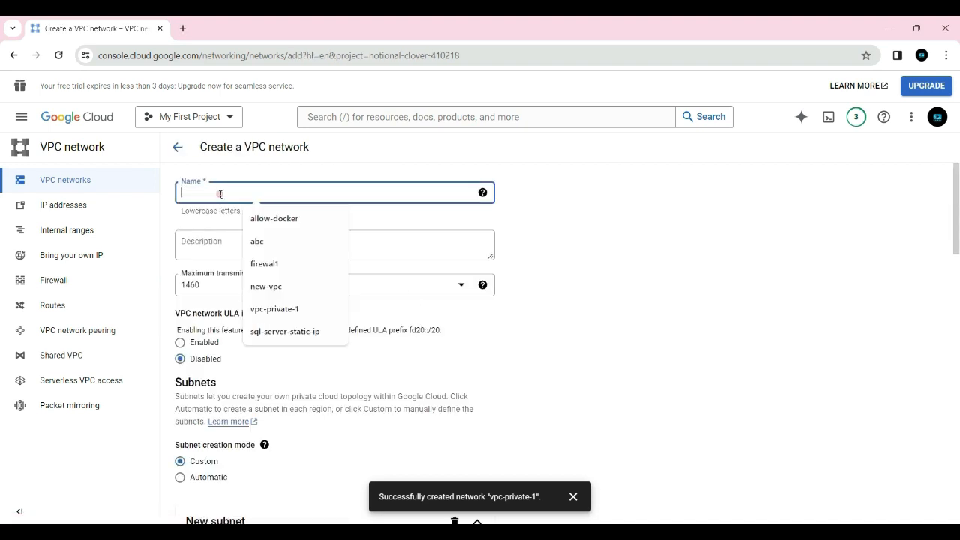
text(vpc-private-1)
key(BackSpace)
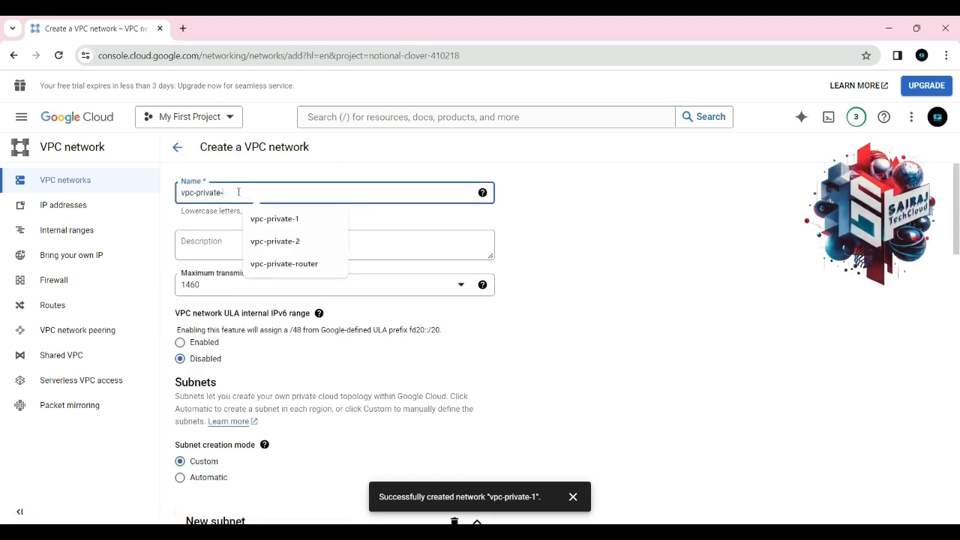
Name the second network's new subnet subnet2 and set its region to us-central1.
scroll(263, 368, down, 3)
click(264, 372)
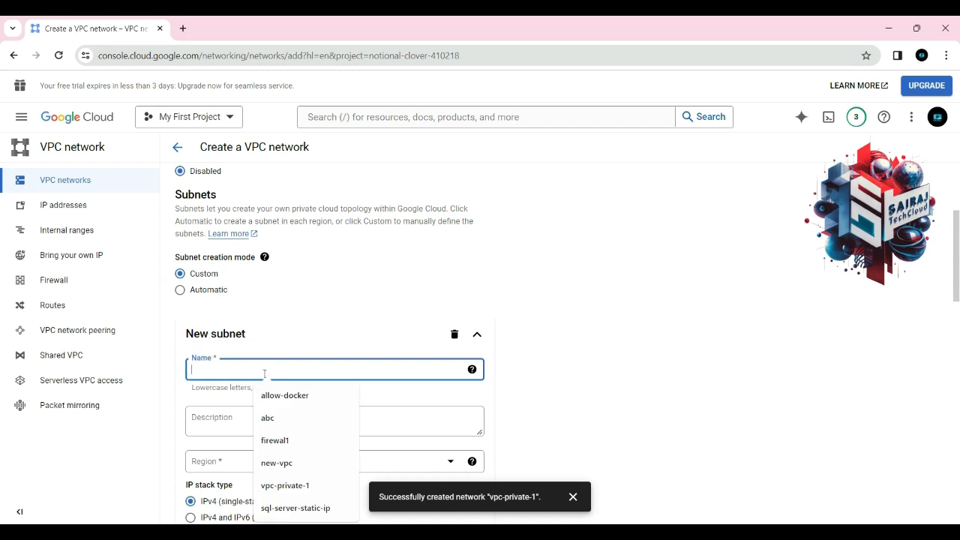
text(subnet2)
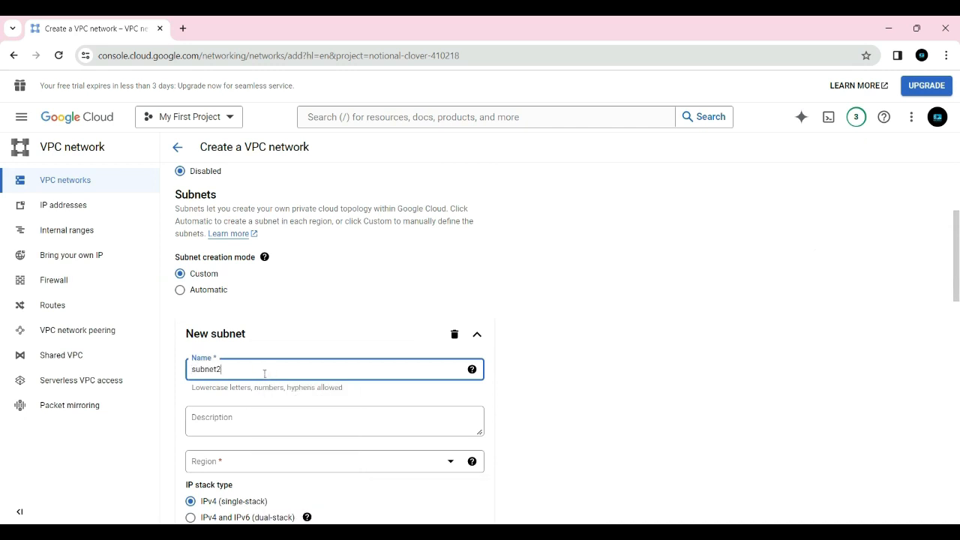
scroll(264, 372, down, 1)
click(326, 398)
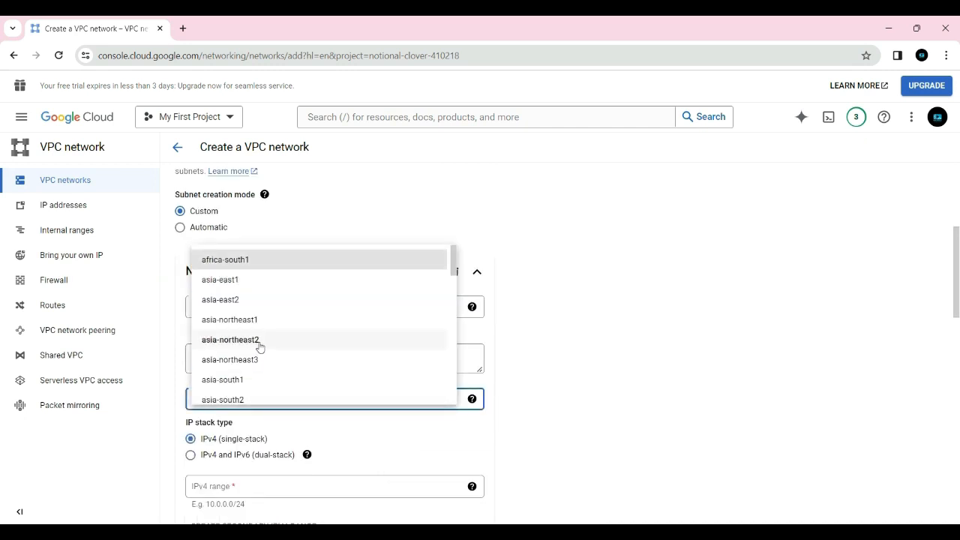
scroll(257, 345, down, 10)
click(232, 321)
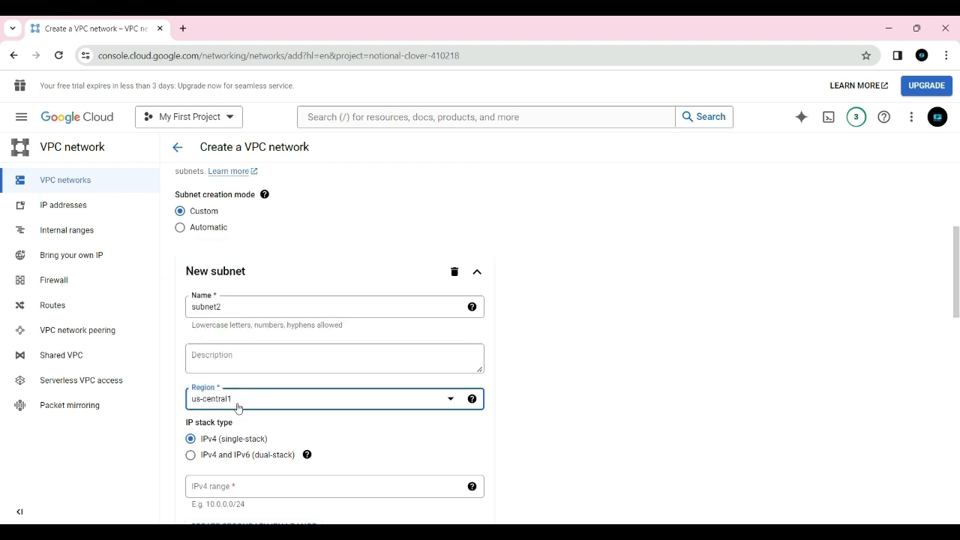
click(565, 419)
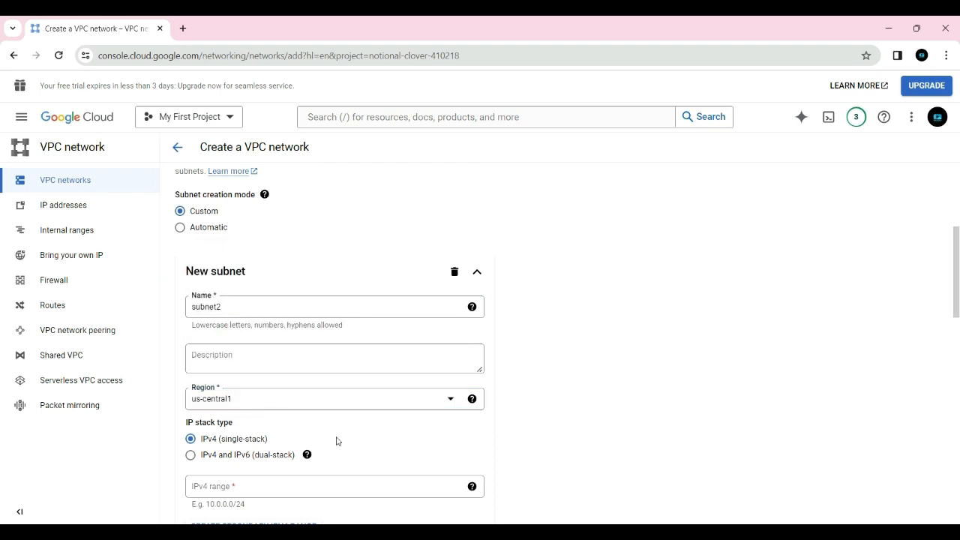
Set the IPv4 range of subnet2 to 10.0.2.0/24.
scroll(345, 441, down, 1)
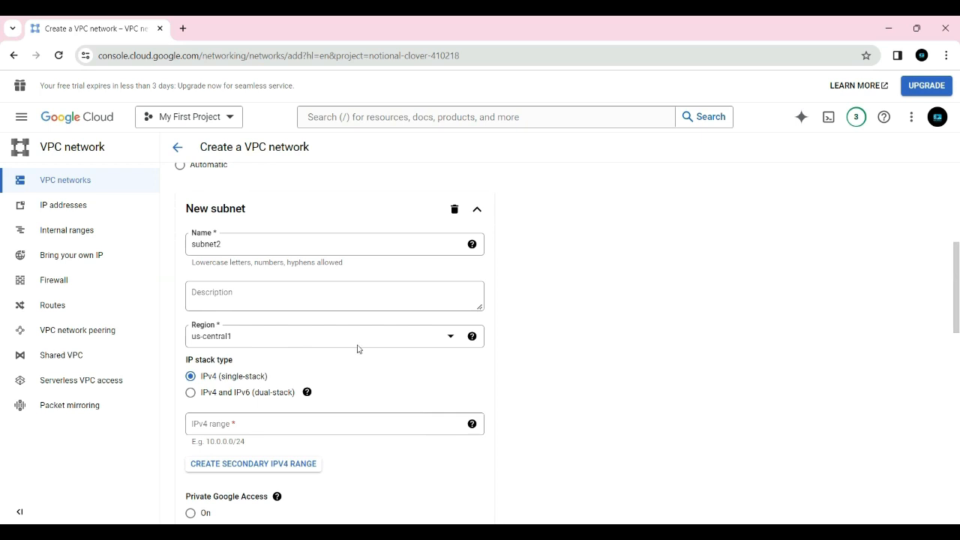
scroll(216, 368, down, 2)
click(214, 306)
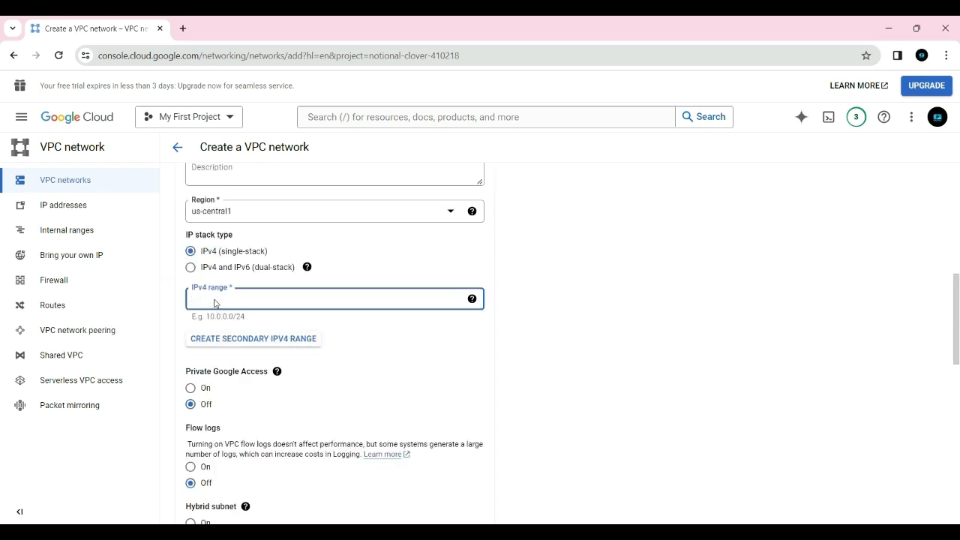
text(10.0.2.0/24)
Create the vpc-private-2 network with Regional dynamic routing and dismiss the notification.
scroll(312, 429, down, 20)
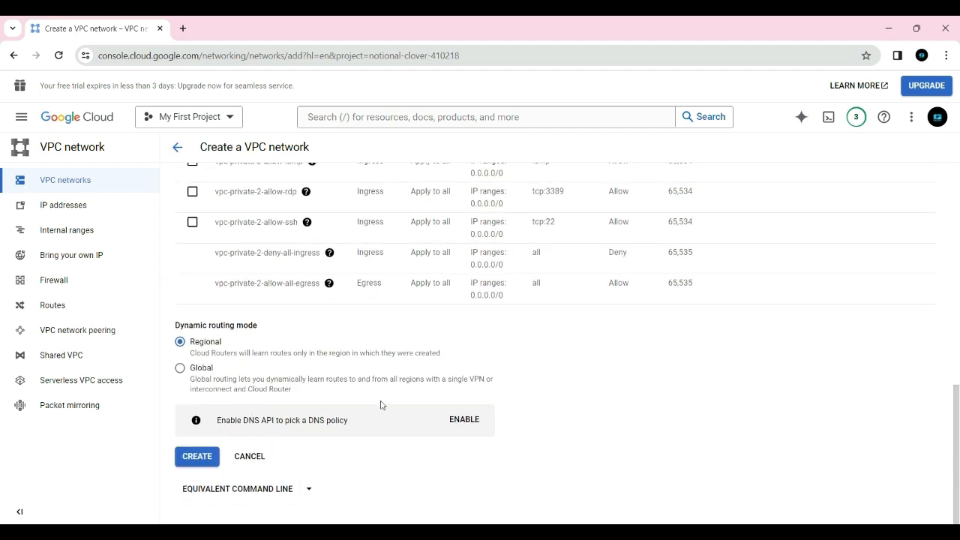
double_click(223, 346)
click(195, 462)
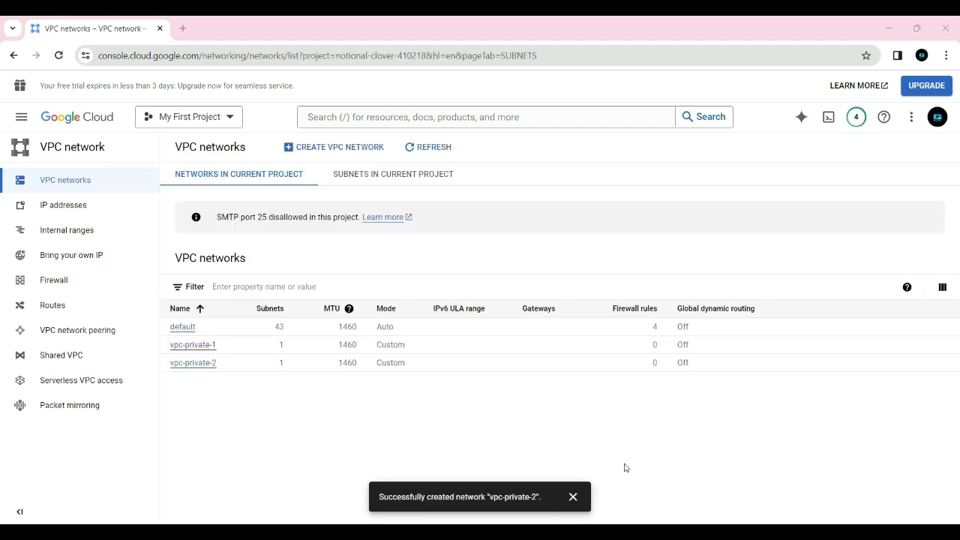
click(573, 497)
Start creating a new Compute Engine VM instance and name it server1.
click(21, 117)
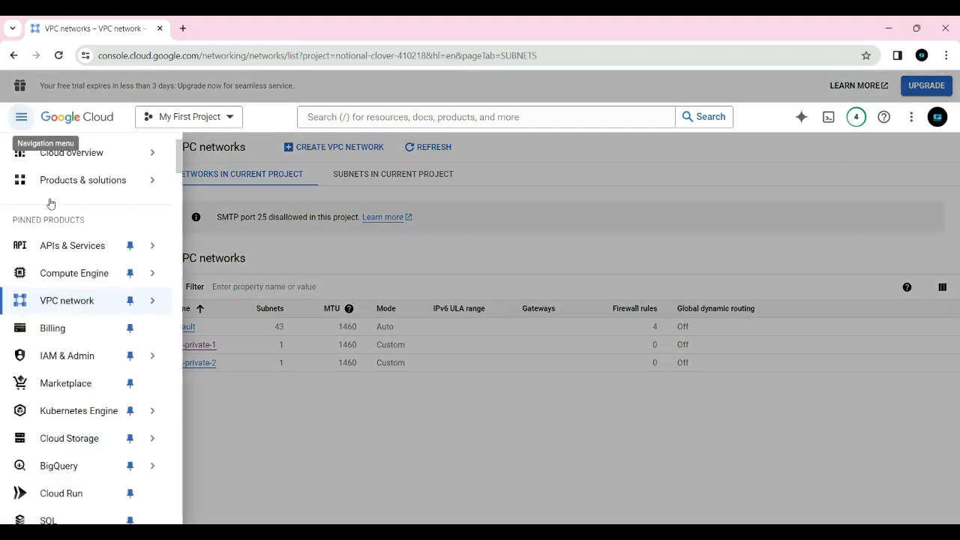
click(82, 276)
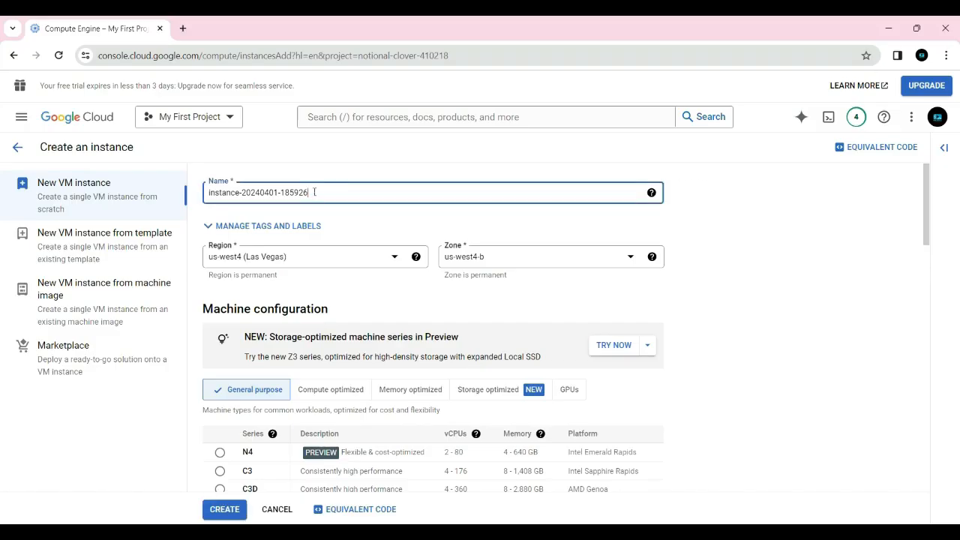
key(ctrl+a)
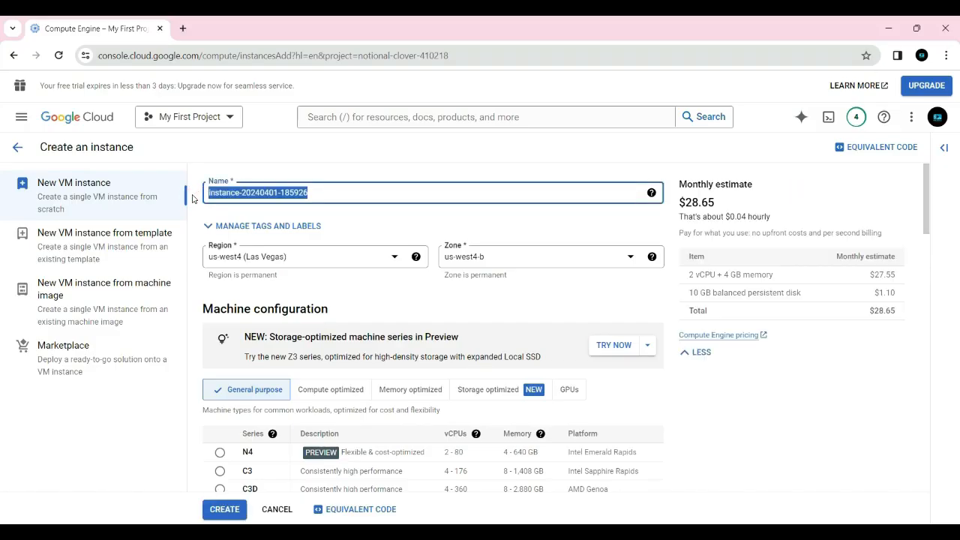
text(server1)
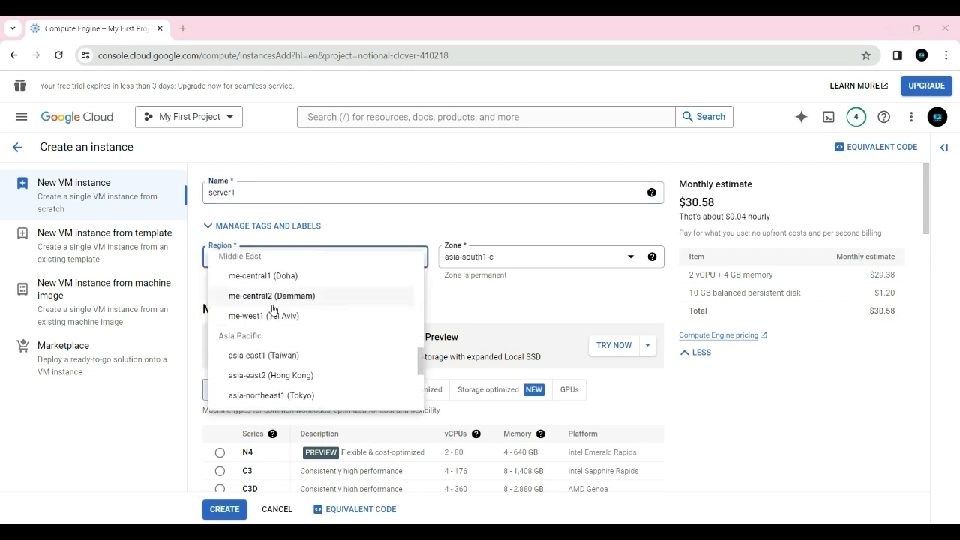
Set the server1 instance's region to asia-south1 (Mumbai) and keep zone asia-south1-c.
scroll(273, 310, down, 2)
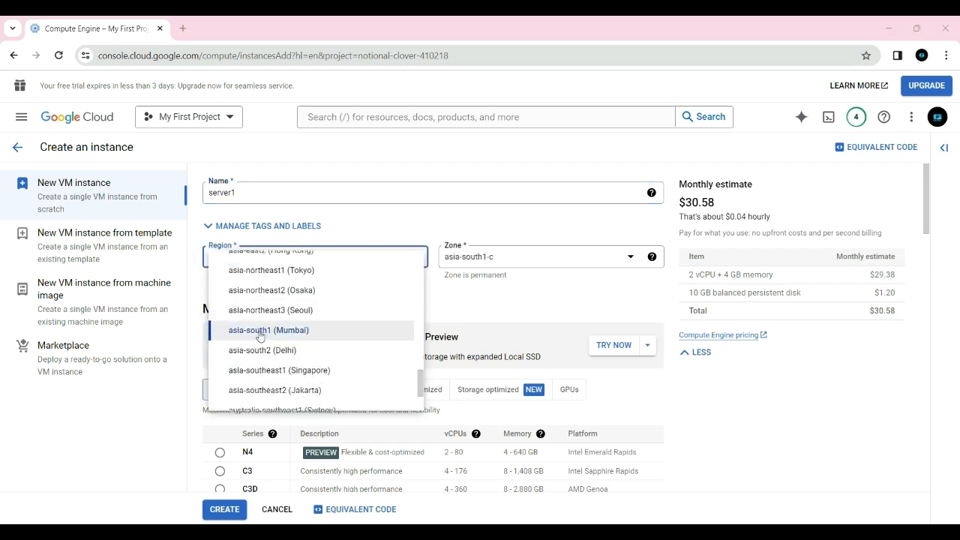
click(259, 336)
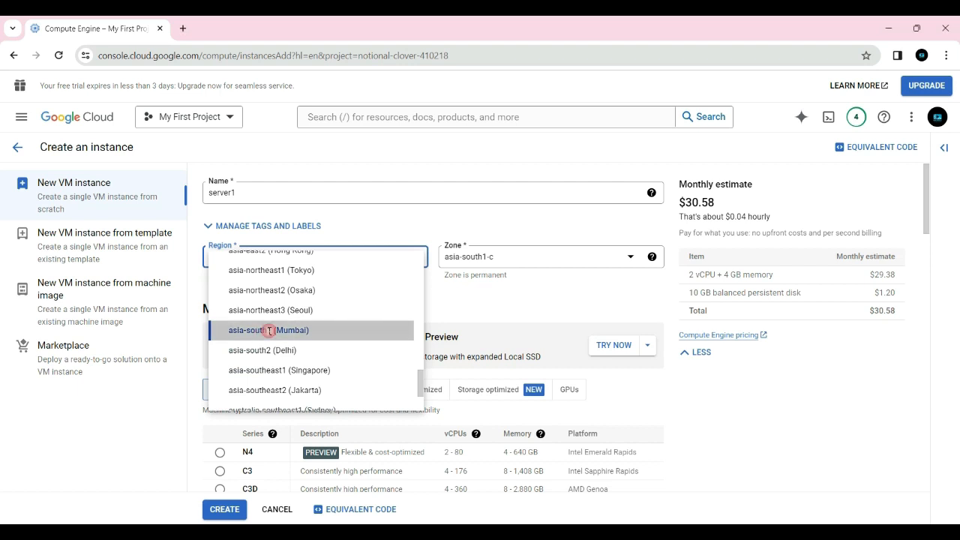
click(519, 261)
click(496, 267)
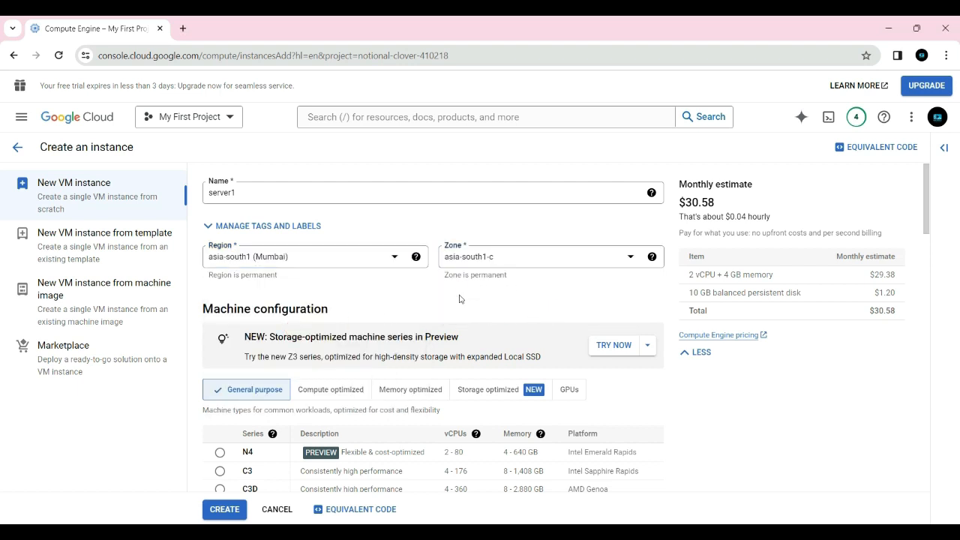
In the advanced networking options of server1, set the default network interface's network to vpc-private-1.
scroll(380, 306, down, 15)
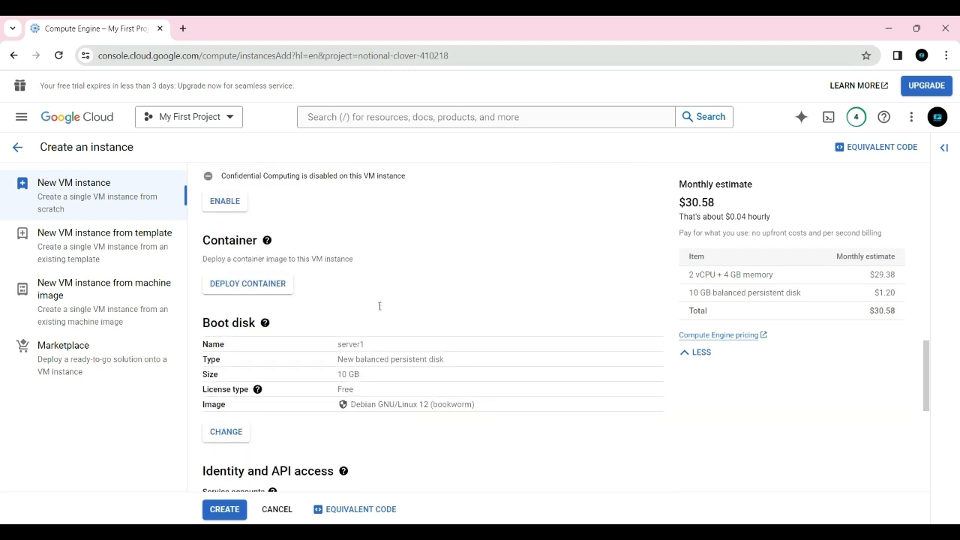
scroll(380, 306, down, 6)
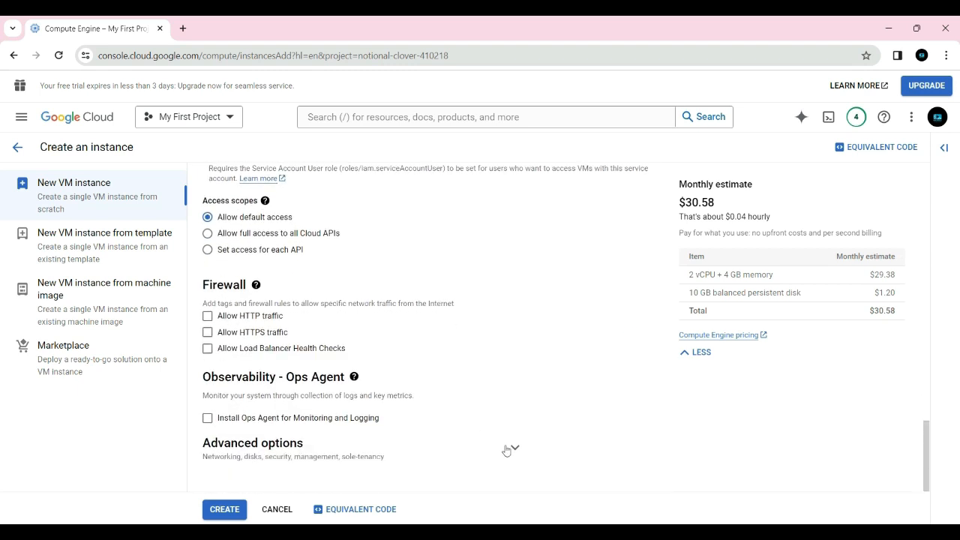
click(514, 449)
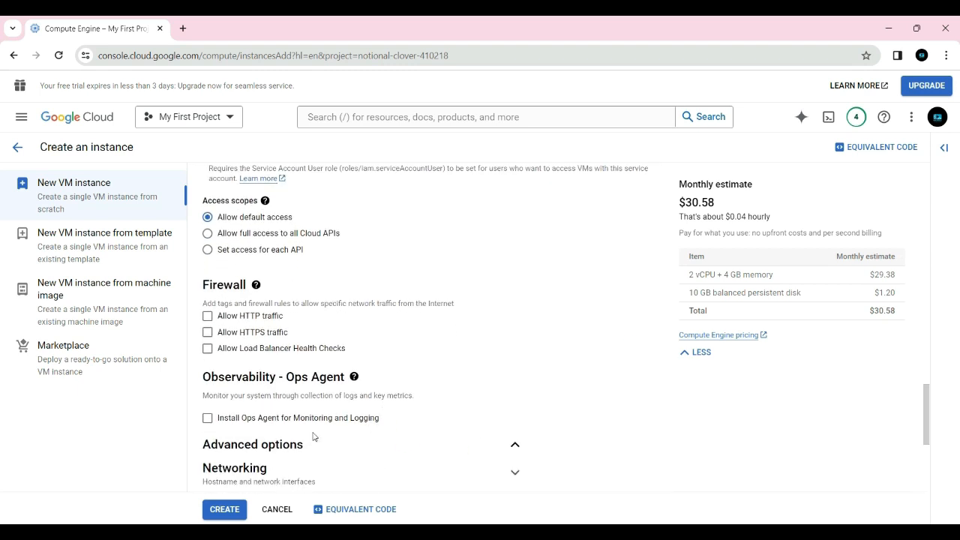
scroll(314, 437, down, 2)
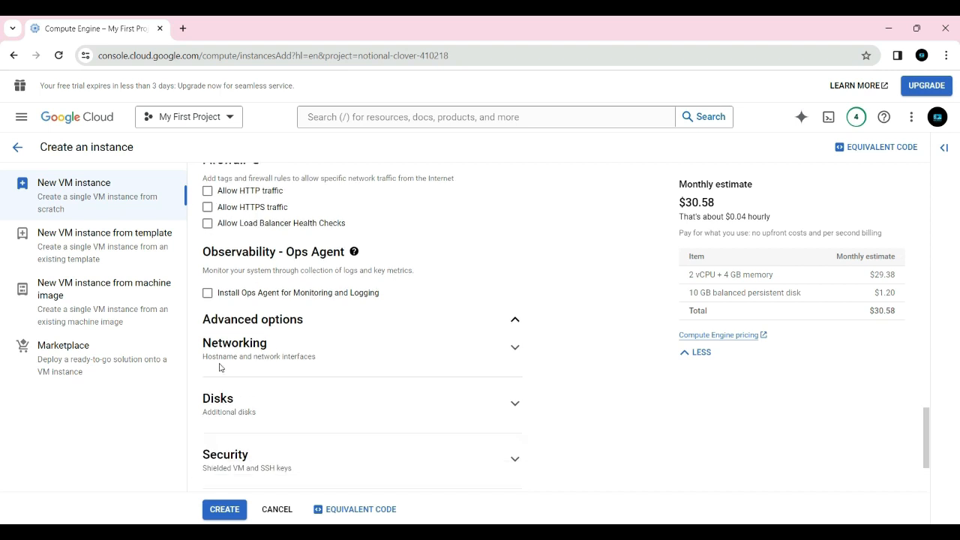
click(336, 359)
scroll(336, 357, down, 5)
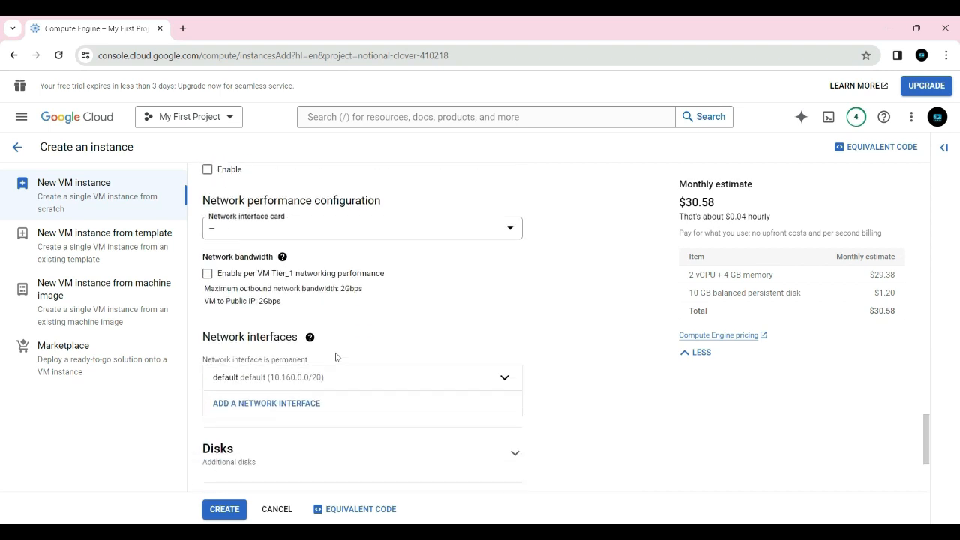
click(381, 373)
click(279, 423)
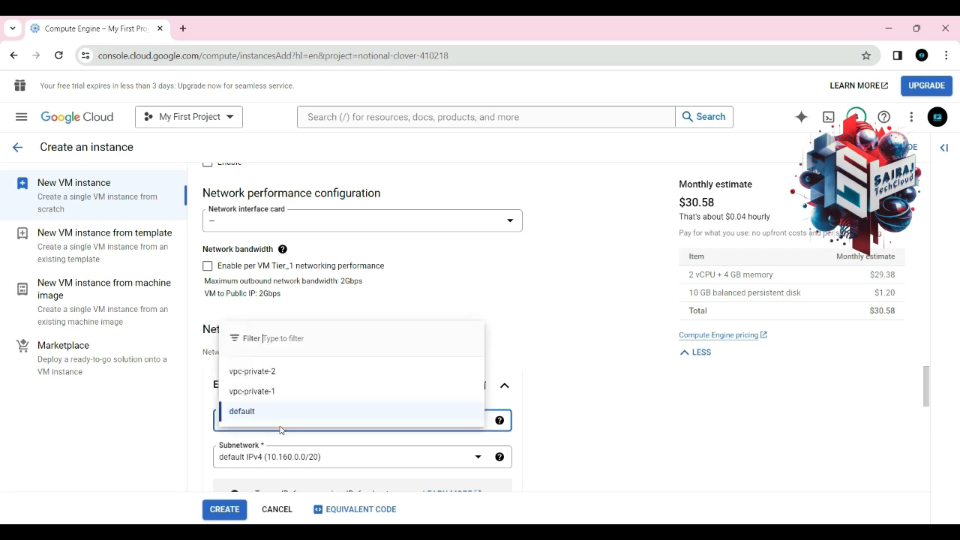
click(261, 392)
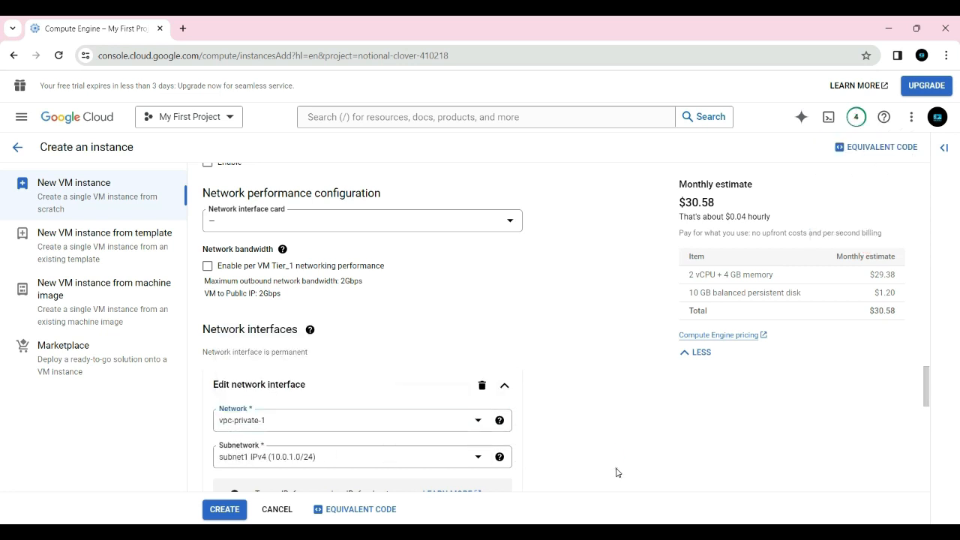
Select subnet1 as the interface's subnetwork, finish editing the interface, and create the server1 instance.
scroll(612, 461, down, 1)
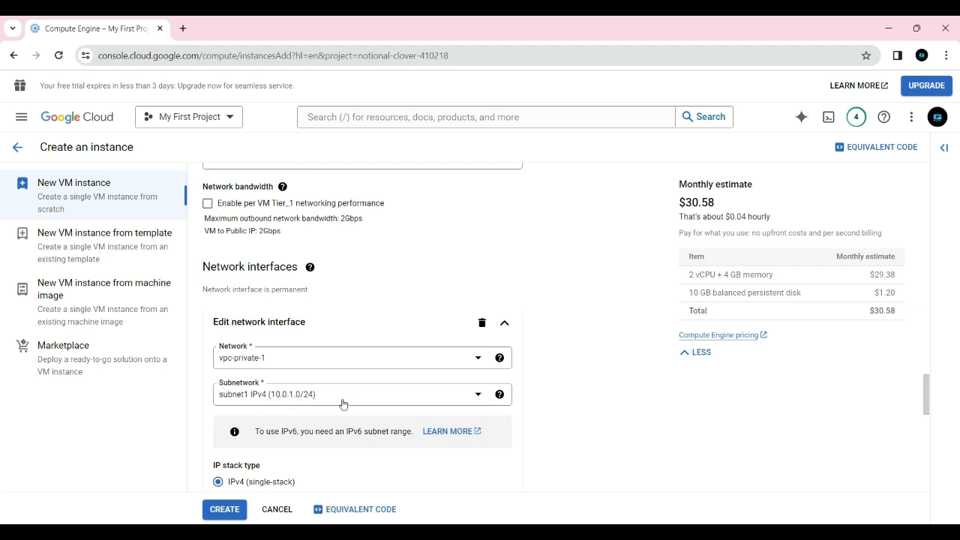
click(343, 395)
click(251, 450)
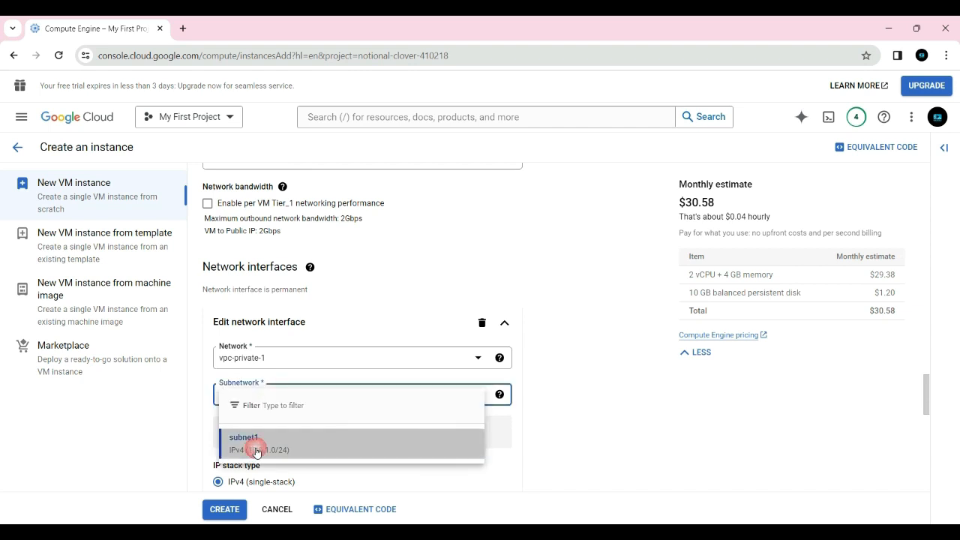
scroll(413, 387, down, 5)
scroll(413, 386, down, 2)
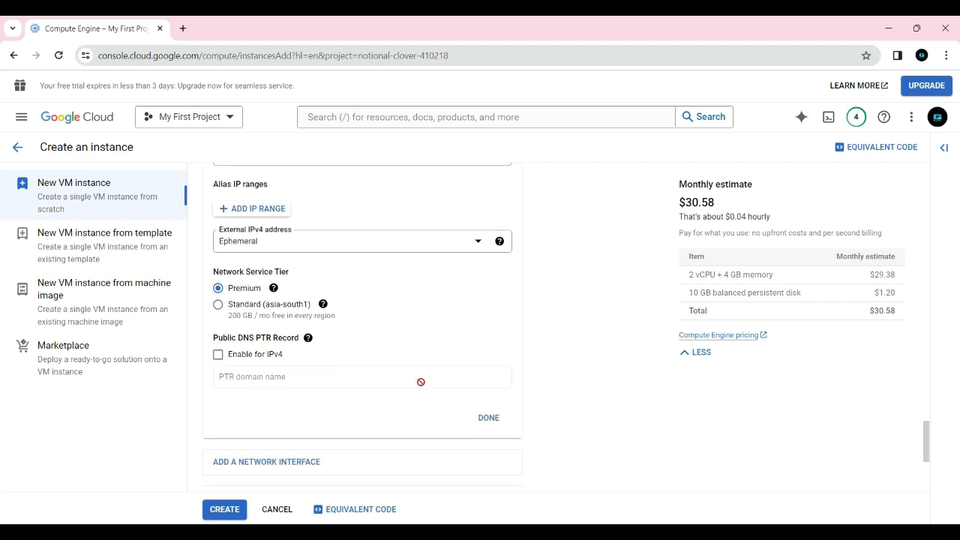
click(487, 421)
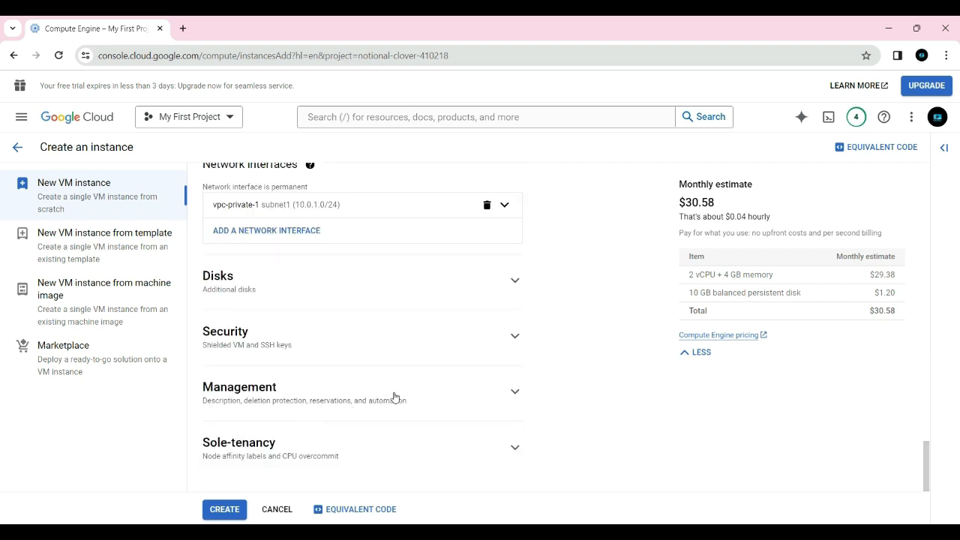
click(224, 510)
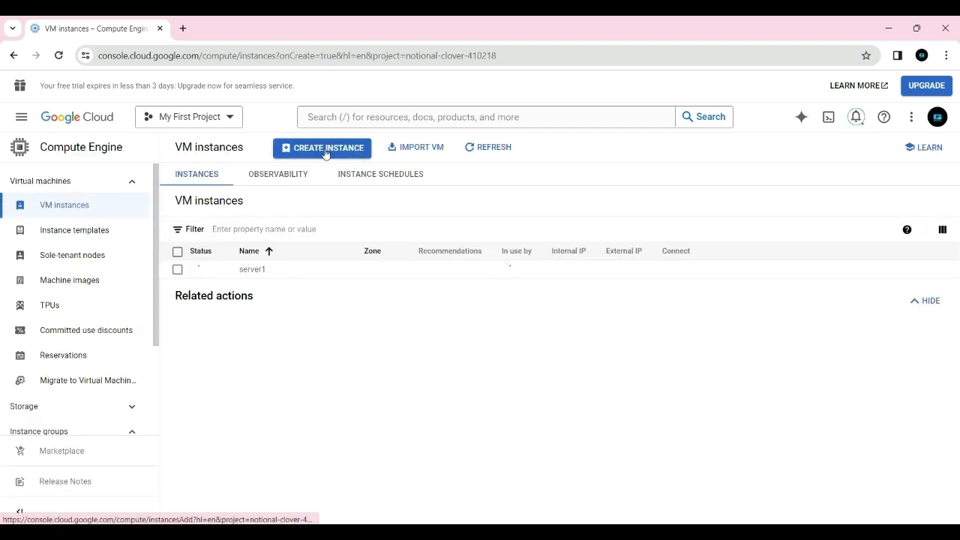
Start creating a second VM instance named server2 and set its region to us-central1 (Iowa).
click(326, 149)
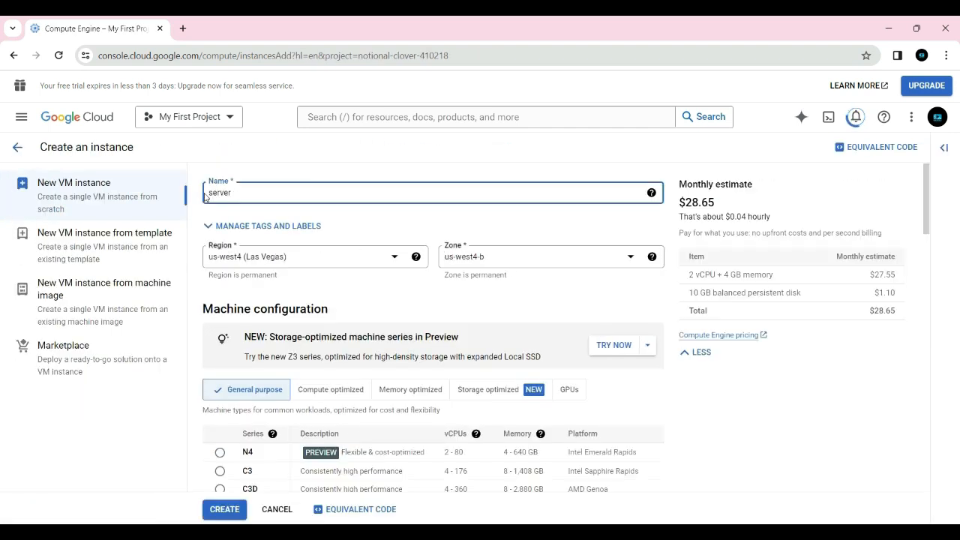
text(2)
click(325, 263)
scroll(288, 323, up, 3)
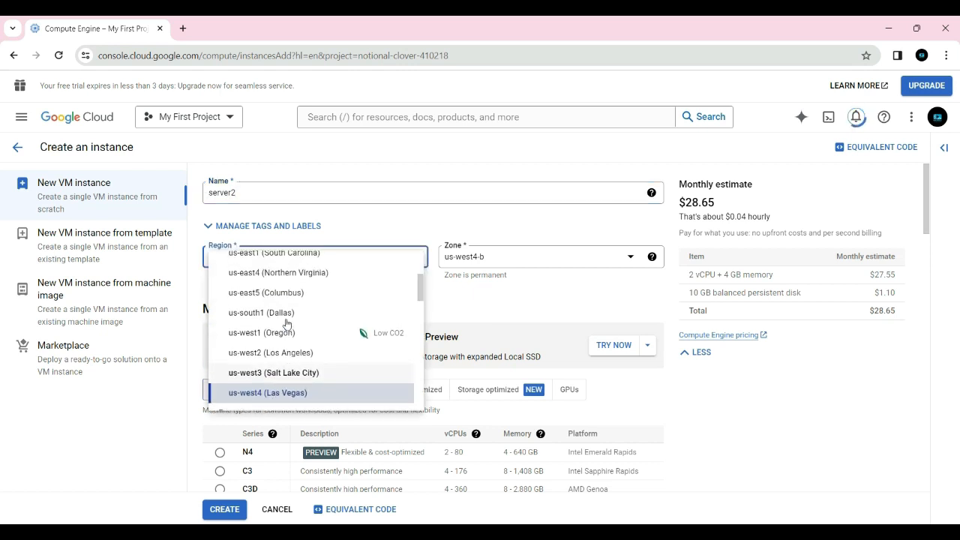
scroll(289, 320, up, 2)
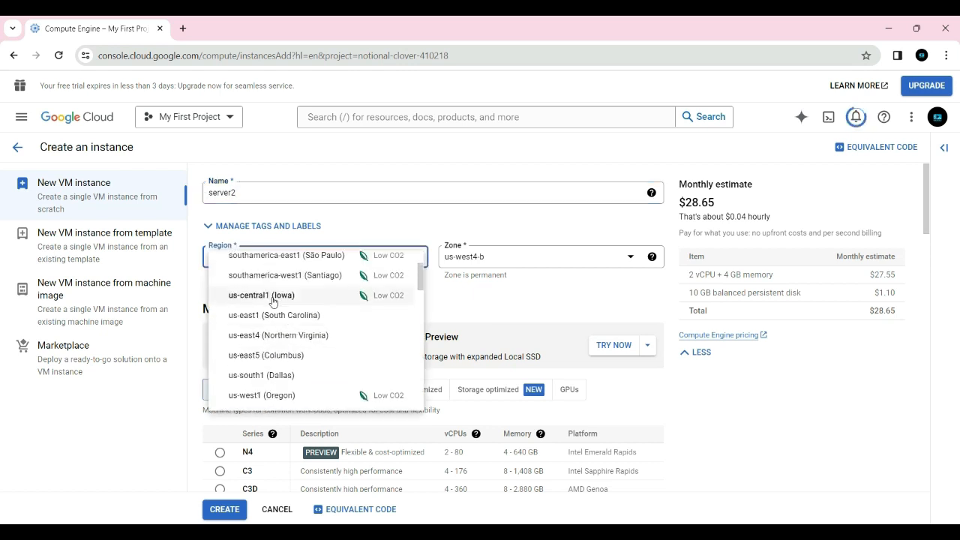
click(272, 296)
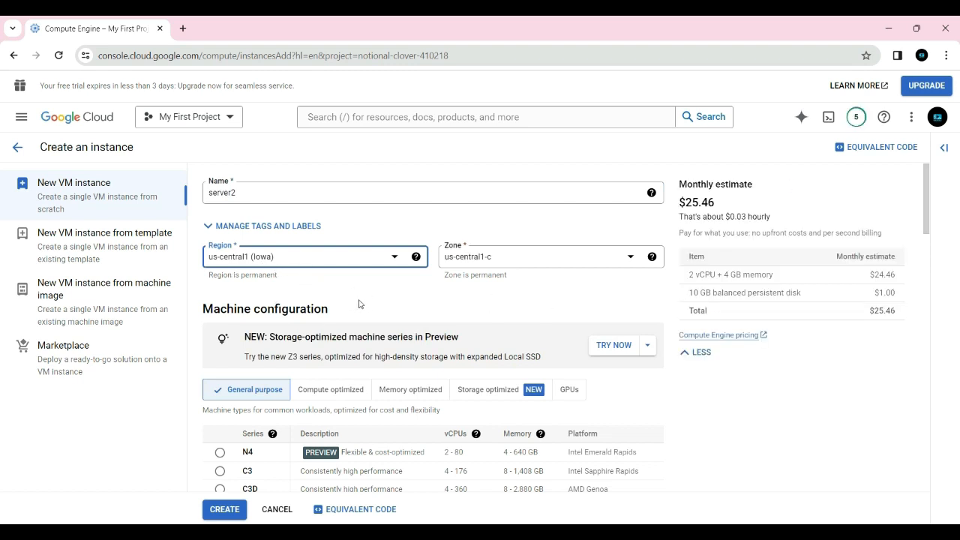
In the advanced networking options of server2, set the default network interface's network to vpc-private-2.
scroll(358, 302, down, 15)
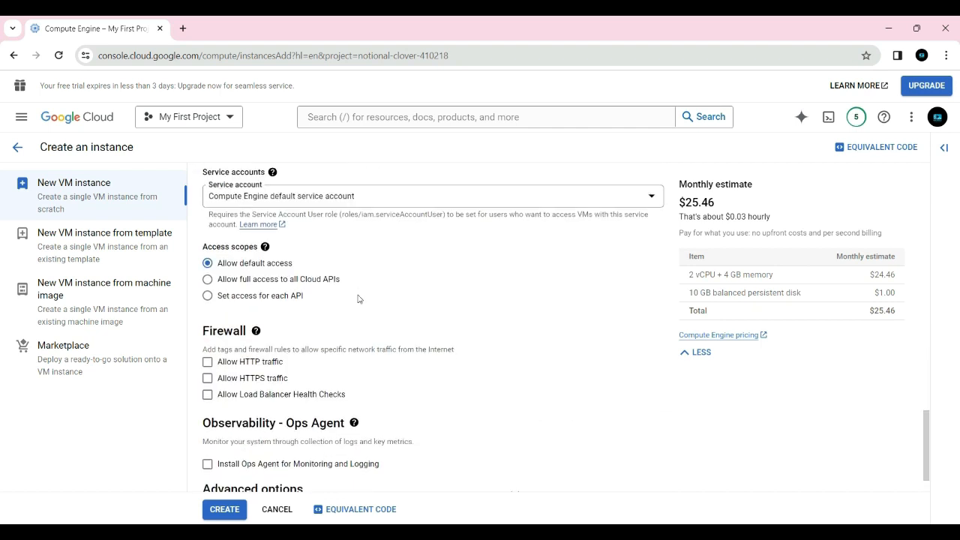
scroll(358, 300, down, 1)
click(515, 446)
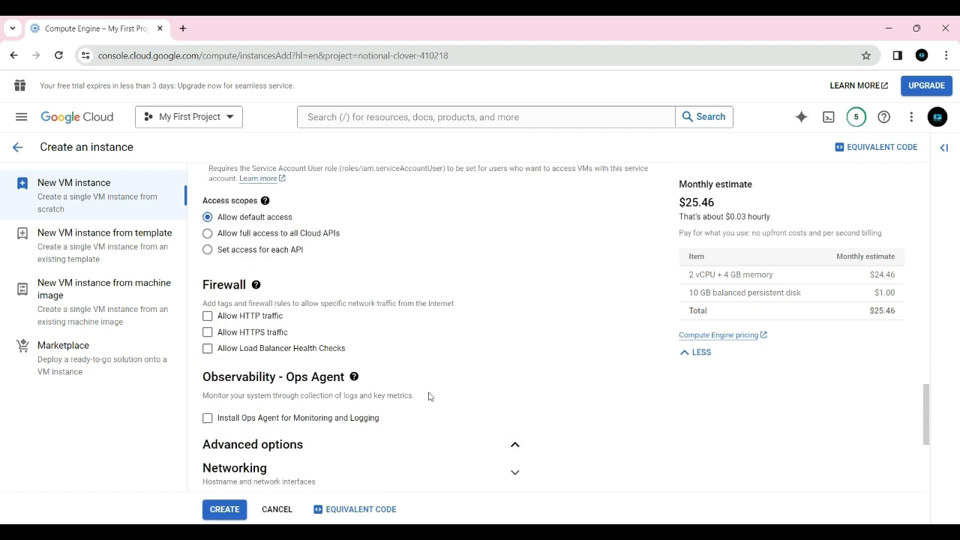
scroll(428, 395, down, 3)
click(337, 299)
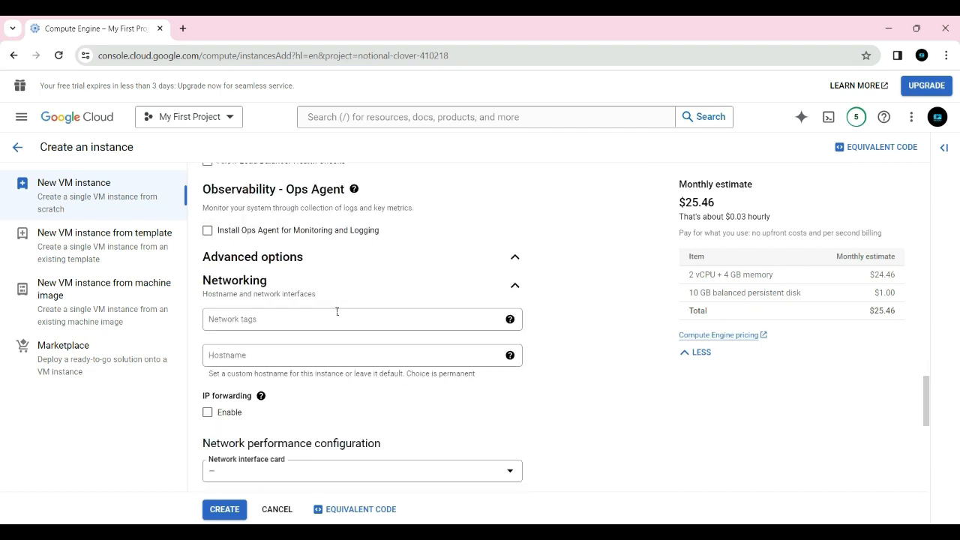
scroll(336, 315, down, 3)
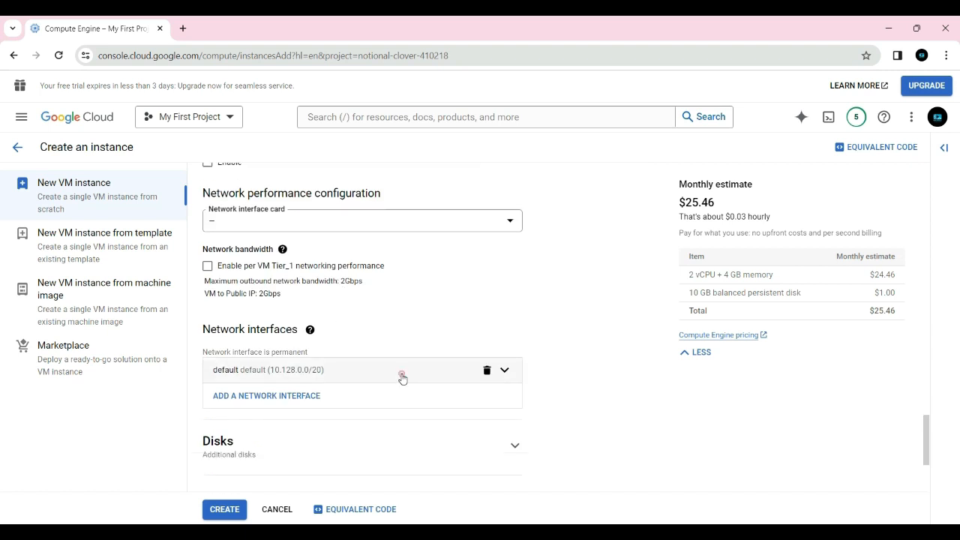
click(399, 375)
scroll(371, 398, down, 2)
click(306, 300)
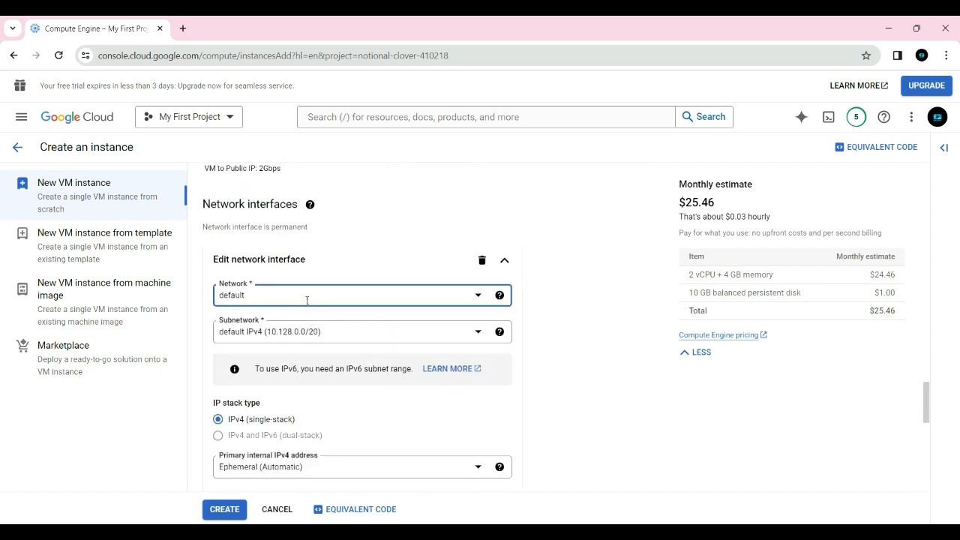
click(262, 340)
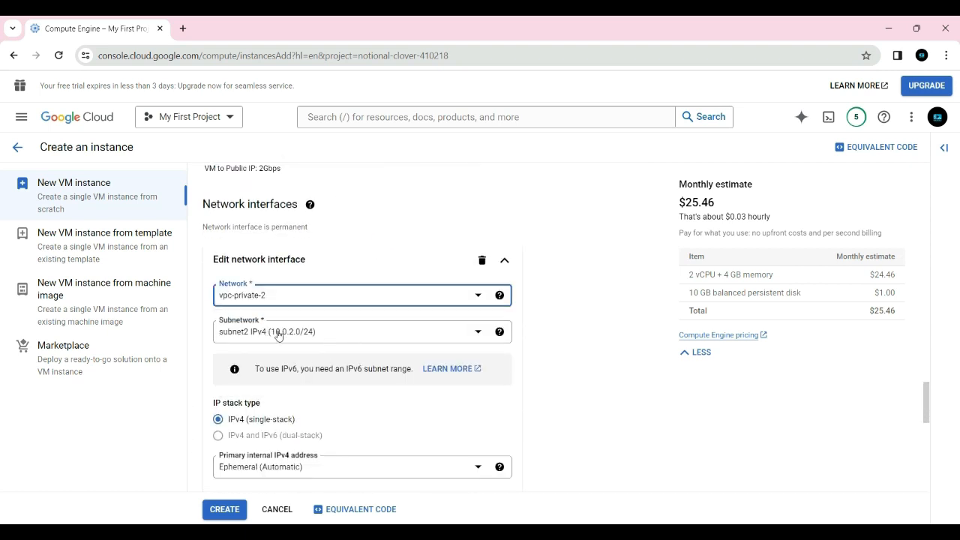
Select subnet2 as the interface's subnetwork, finish editing the interface, and create the server2 instance.
click(337, 335)
click(270, 390)
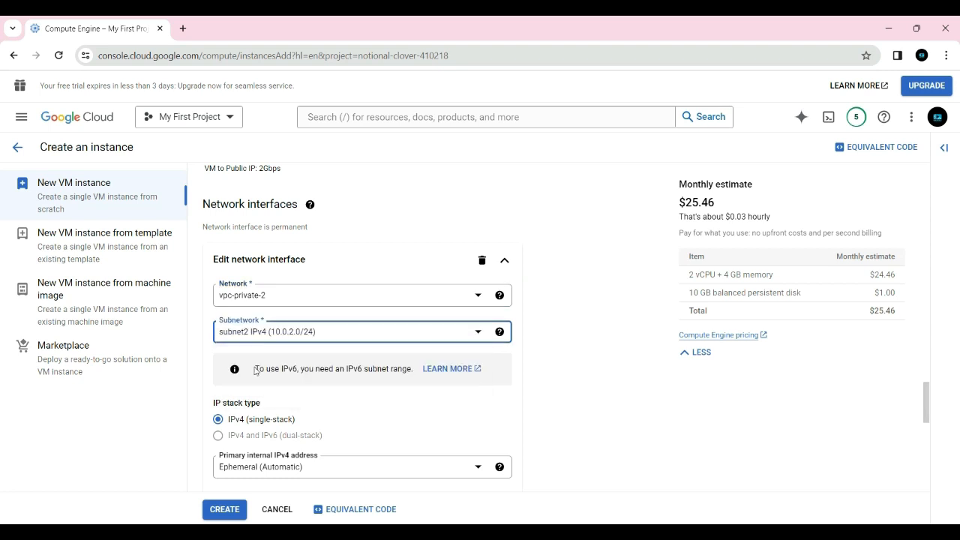
scroll(568, 380, down, 4)
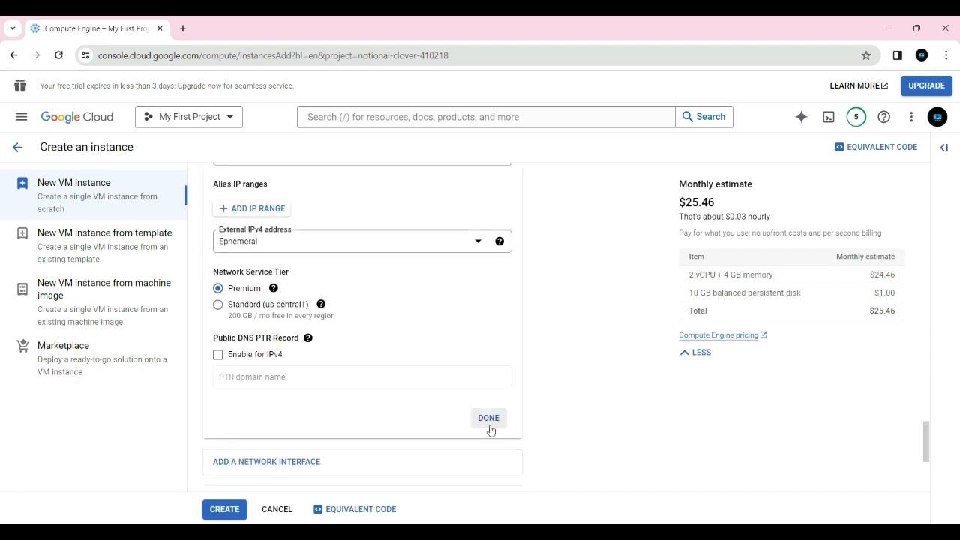
click(490, 429)
click(234, 510)
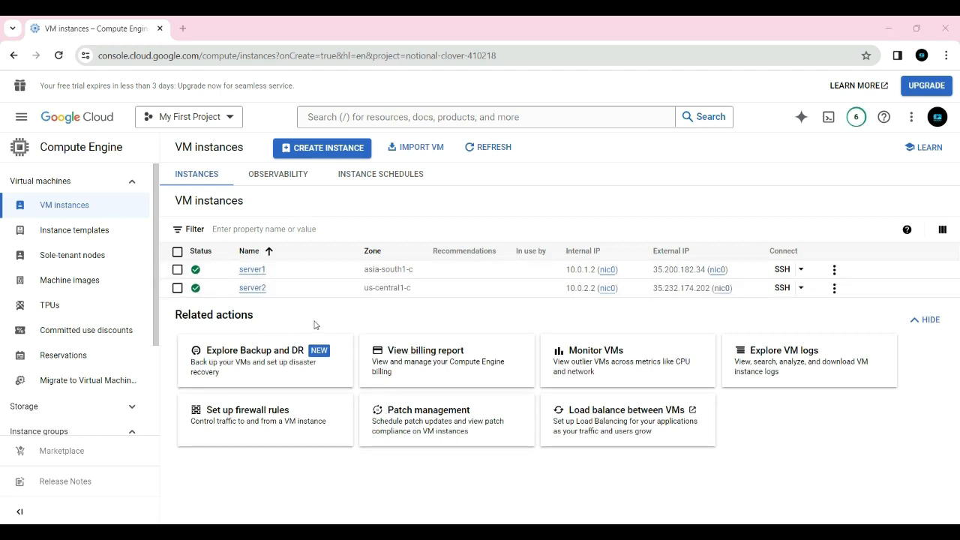
Go to the VPC network peering page of the project.
click(21, 117)
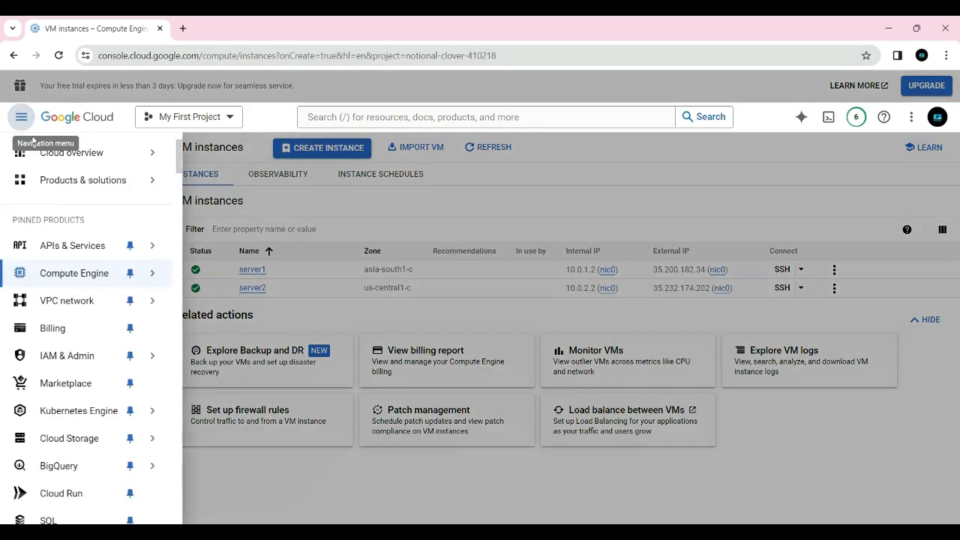
mouse_move(81, 304)
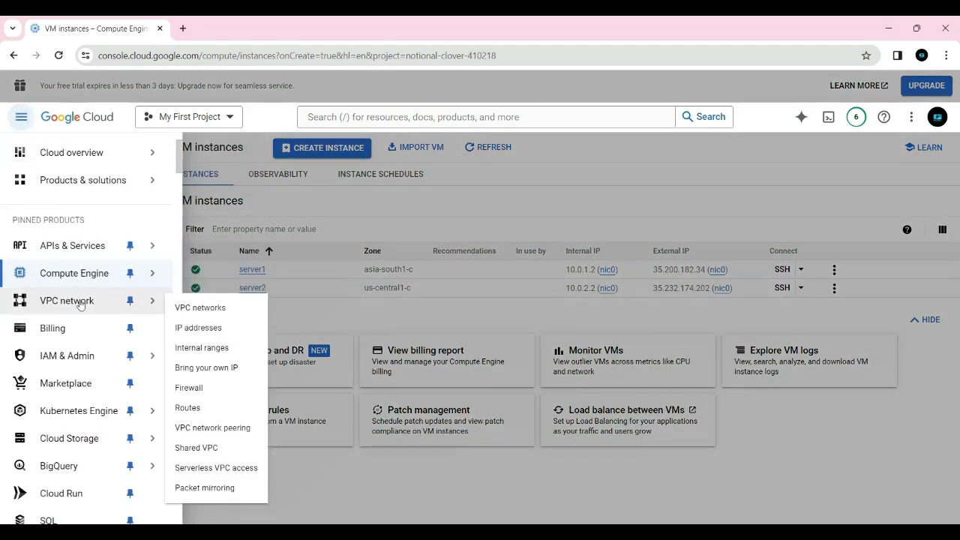
click(199, 308)
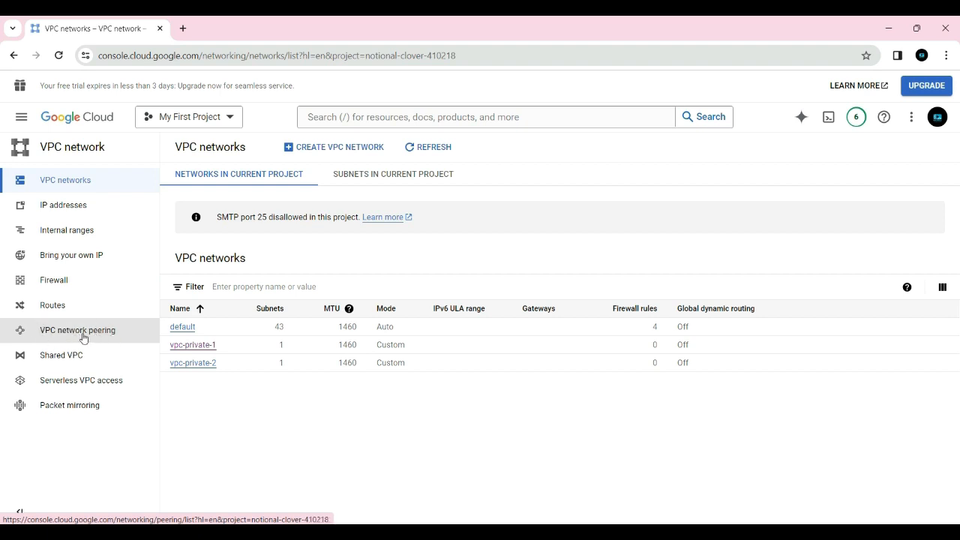
click(86, 338)
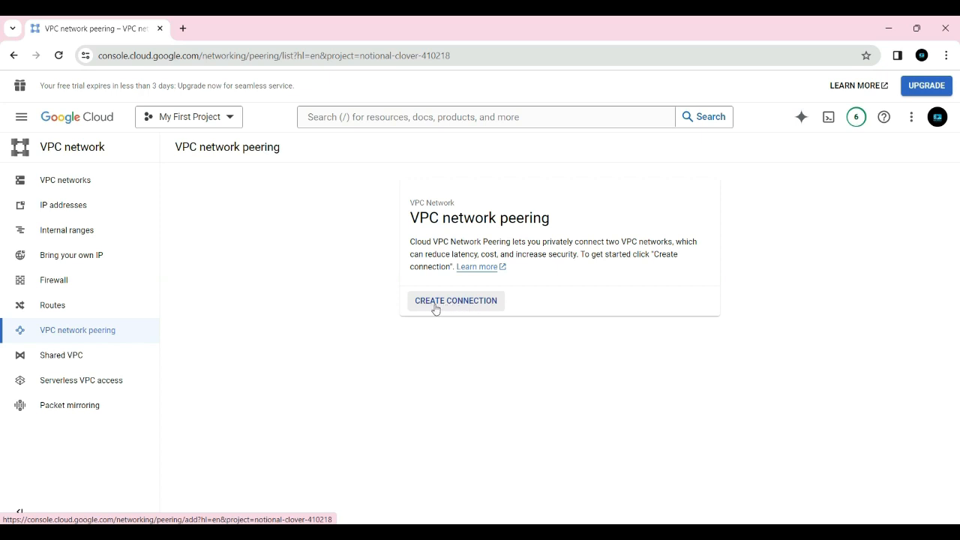
Start creating a VPC peering connection and name it server1-to-server2.
click(460, 304)
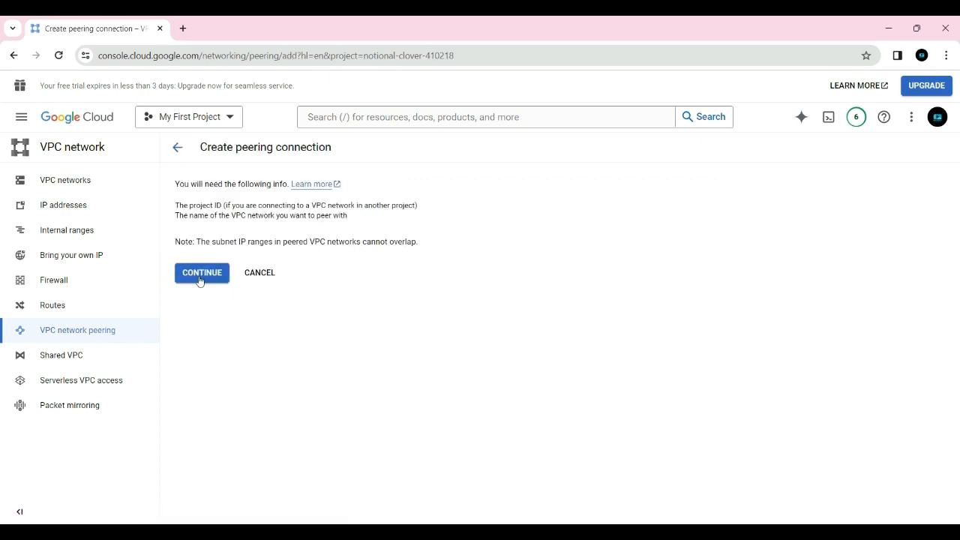
click(200, 276)
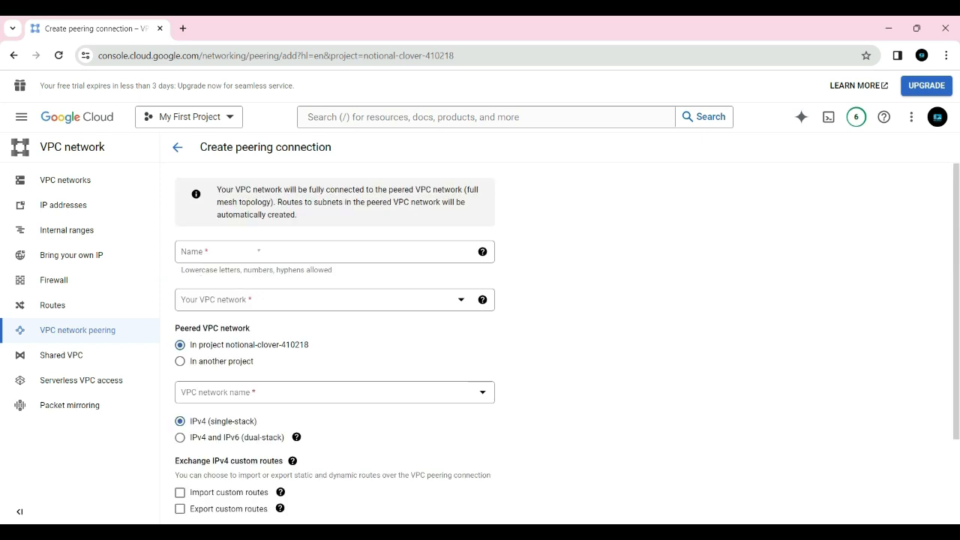
click(258, 251)
text(serv)
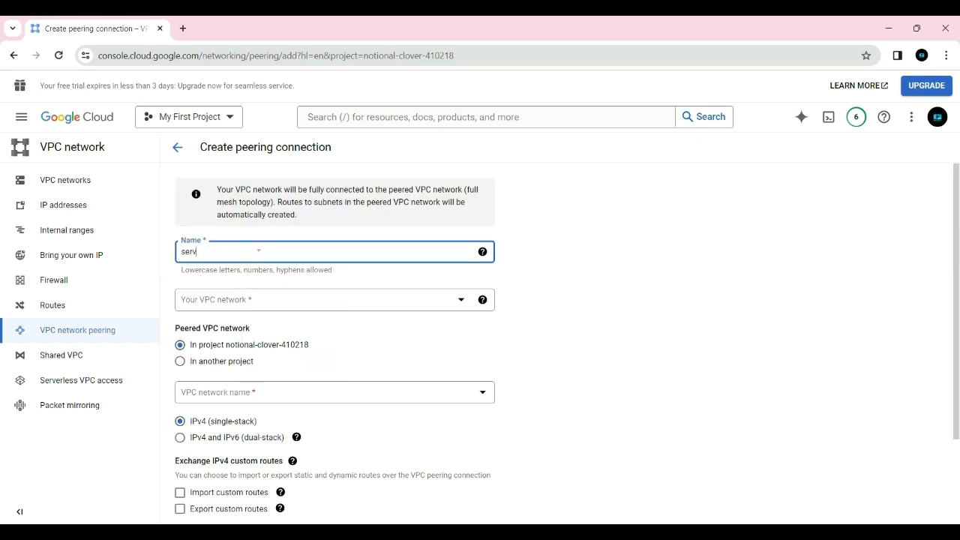
text(er1-to-server2)
click(575, 295)
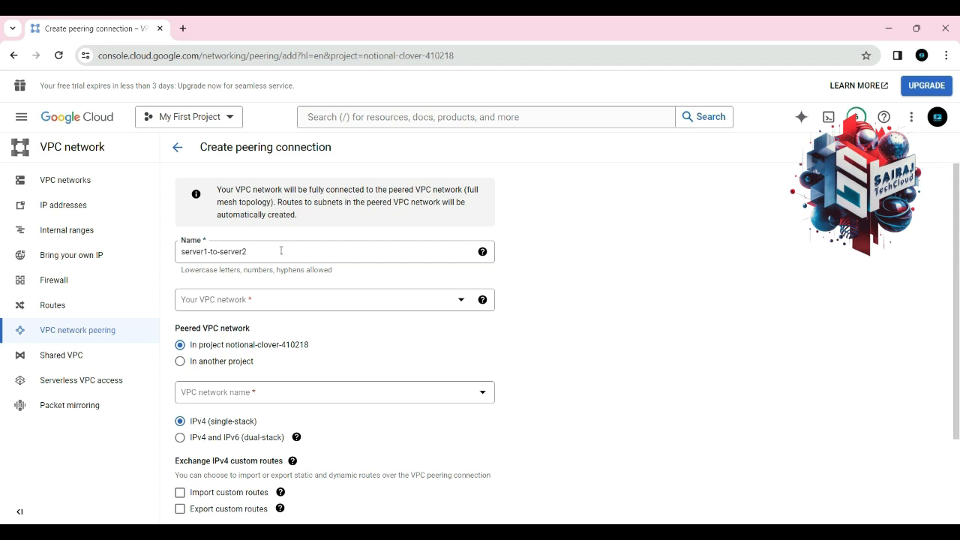
Set vpc-private-1 as the connection's own VPC network and vpc-private-2 as the peered network.
click(271, 304)
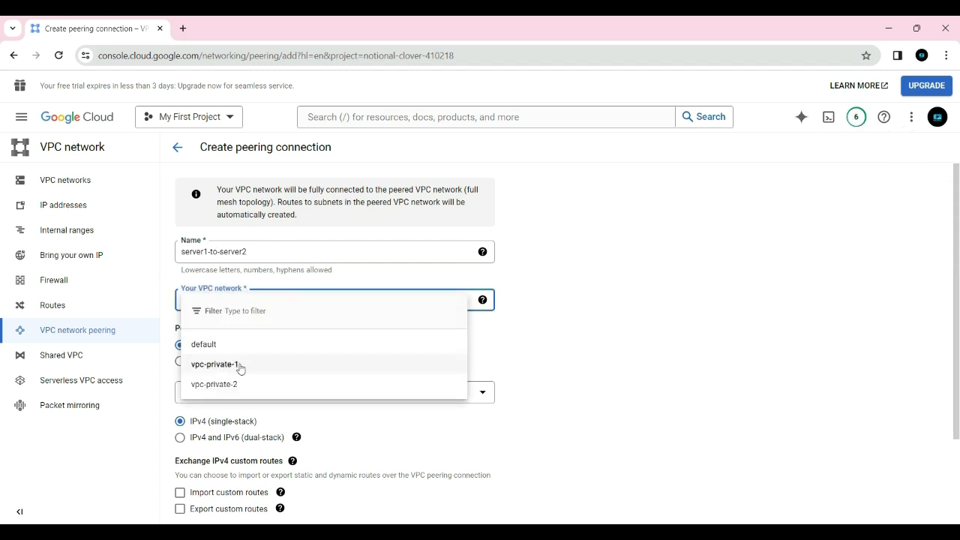
click(222, 365)
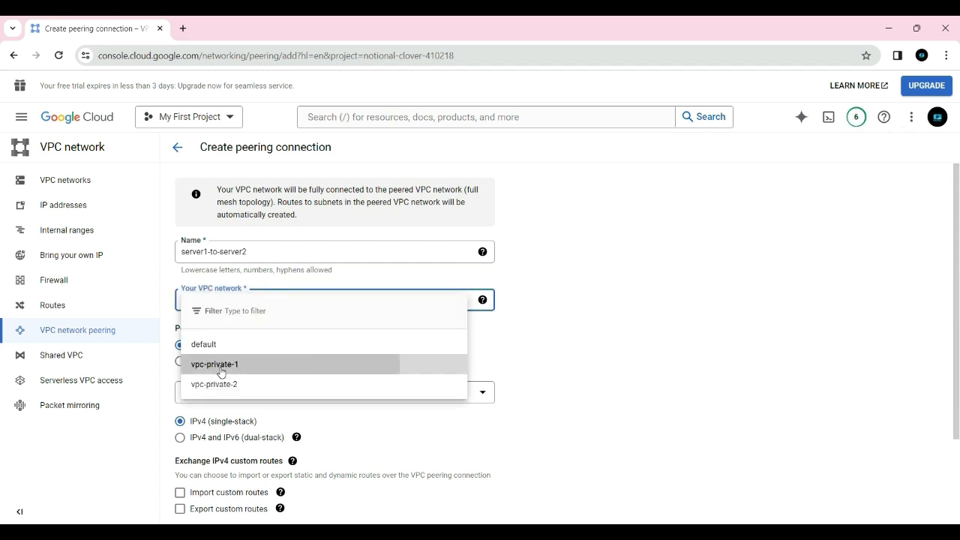
click(312, 396)
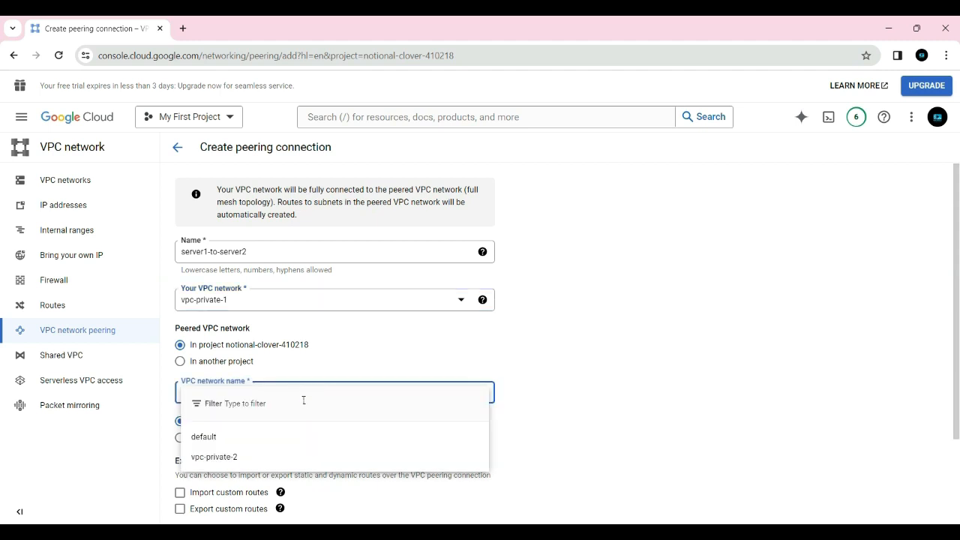
click(225, 459)
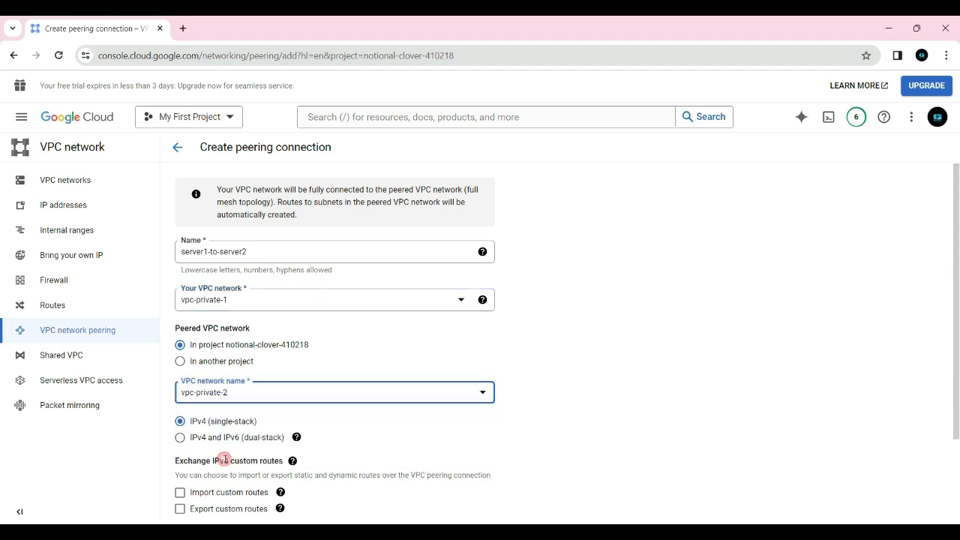
Look at the option for peering with another project, return to the current project, and create the server1-to-server2 connection.
scroll(568, 332, down, 3)
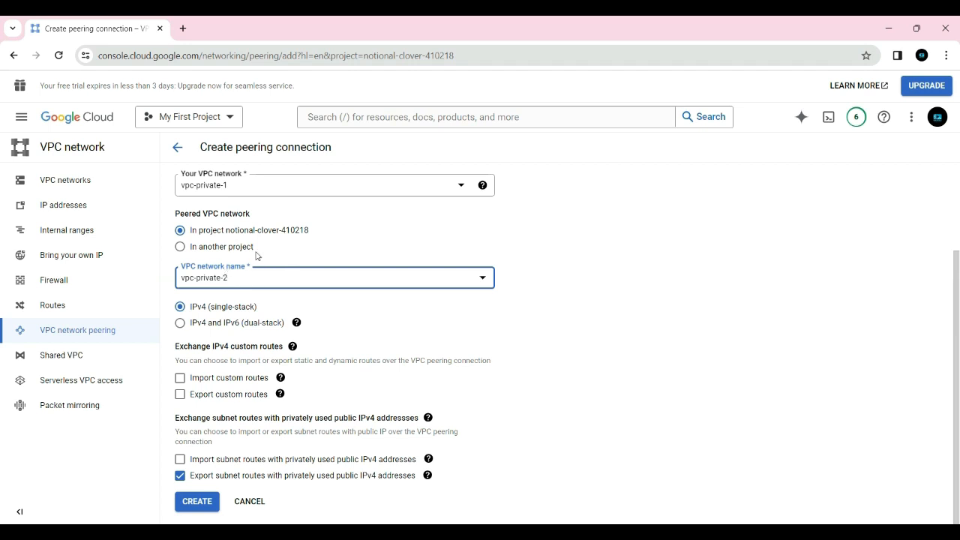
scroll(339, 253, up, 1)
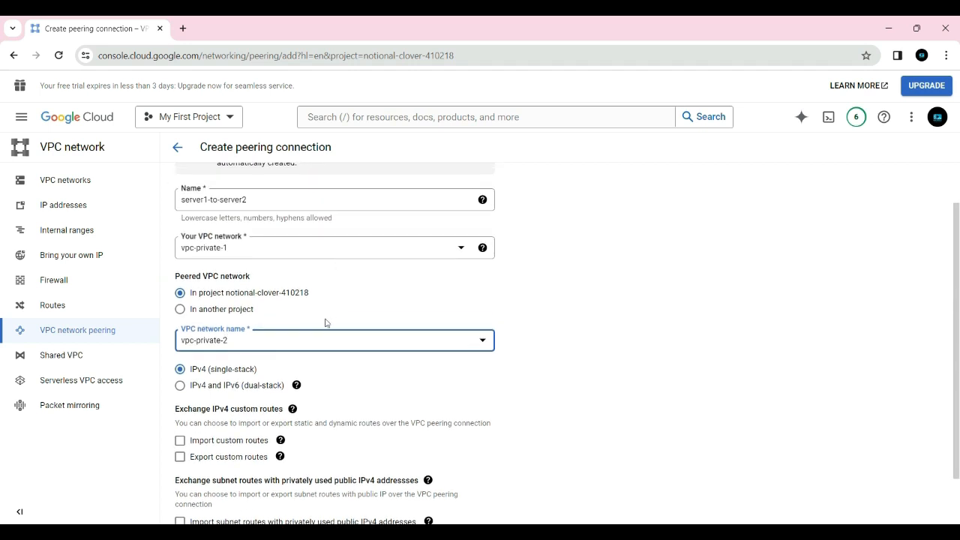
click(180, 310)
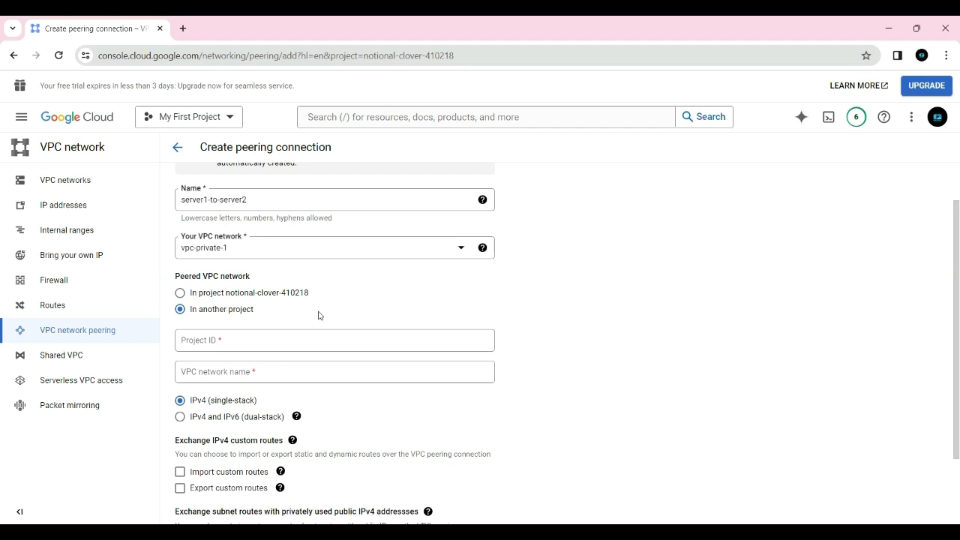
click(180, 295)
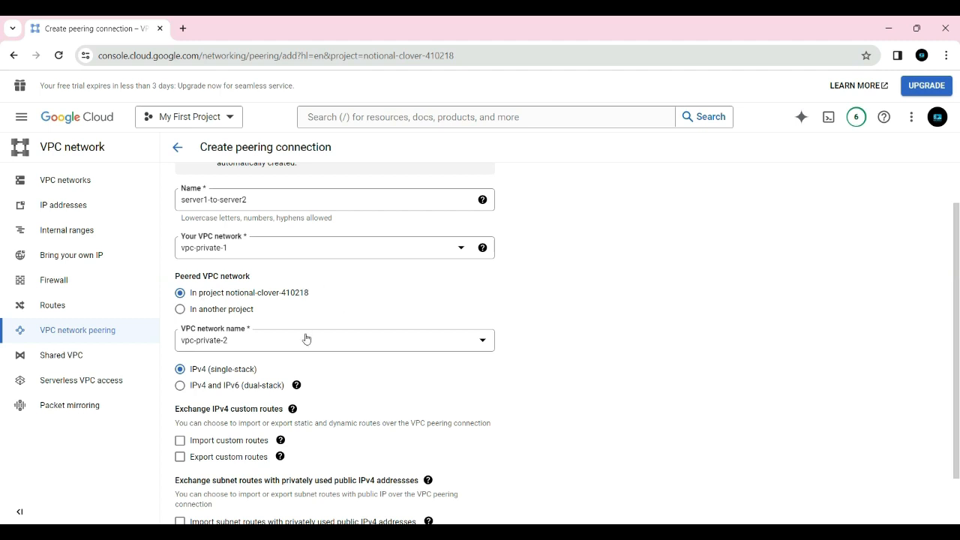
scroll(304, 364, down, 2)
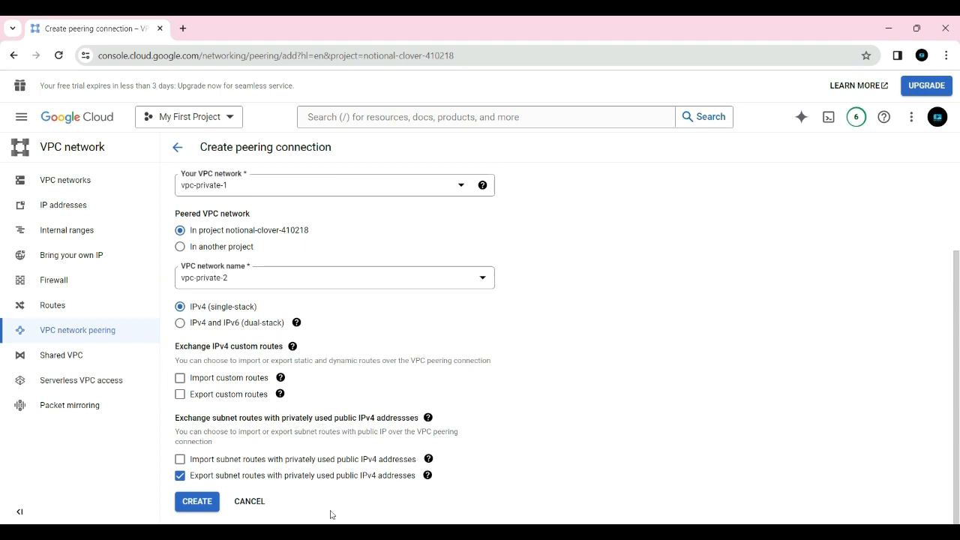
click(205, 499)
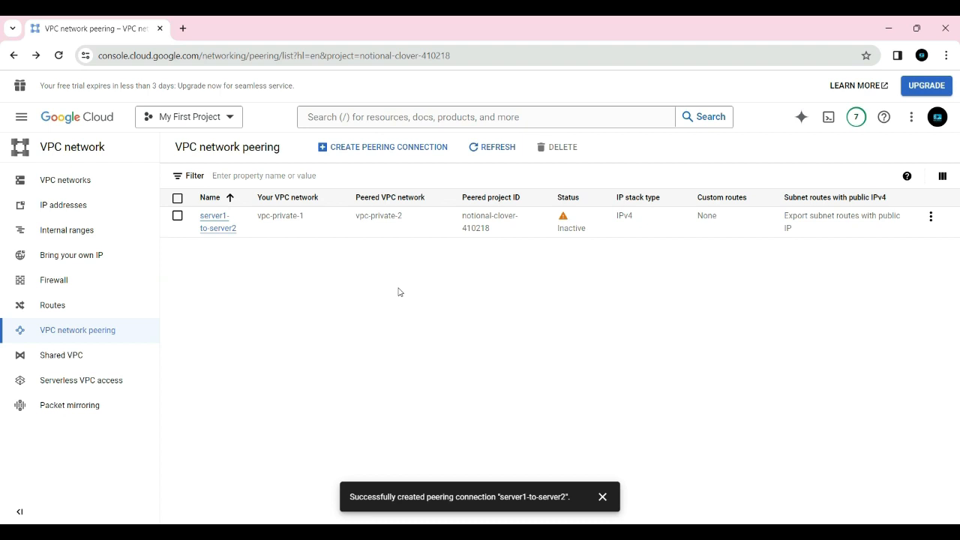
Start creating a second peering connection for the reverse direction and name it server2-to-server1.
click(360, 147)
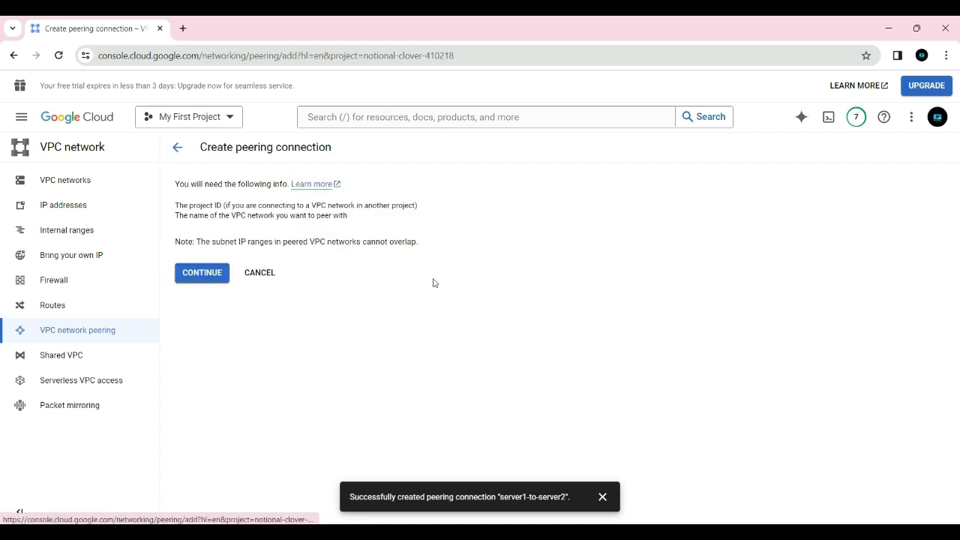
click(217, 277)
click(219, 253)
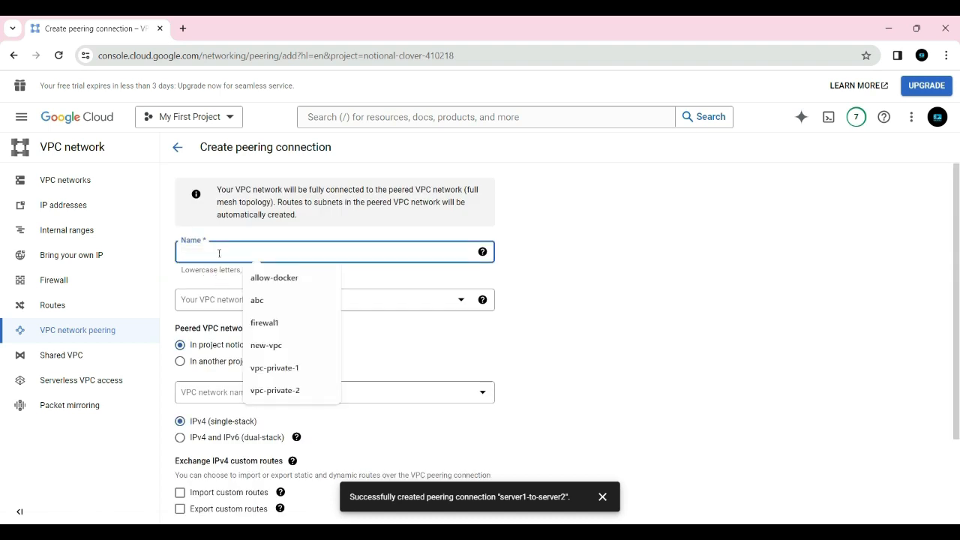
text(server2-to-server1)
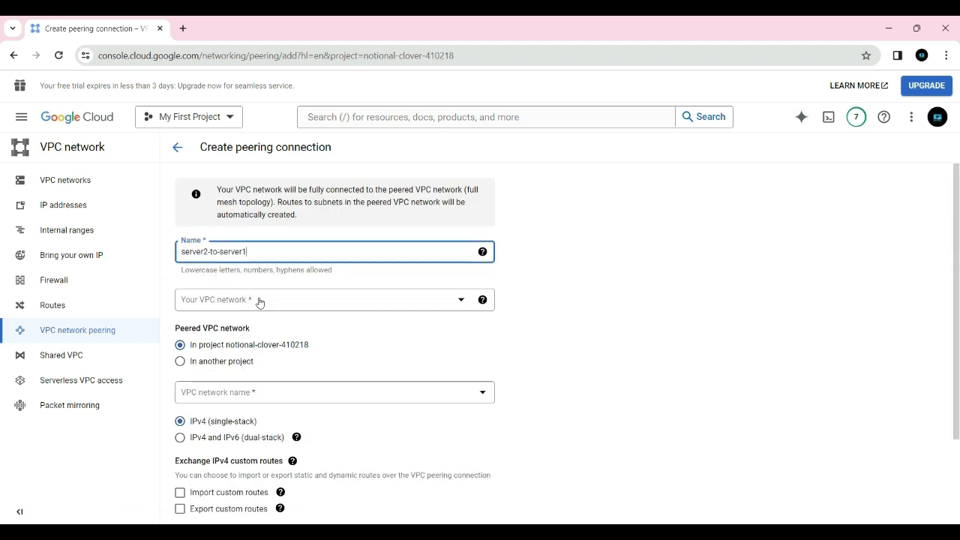
Set vpc-private-2 as the own network and vpc-private-1 as the peered network, and create the server2-to-server1 connection.
click(260, 302)
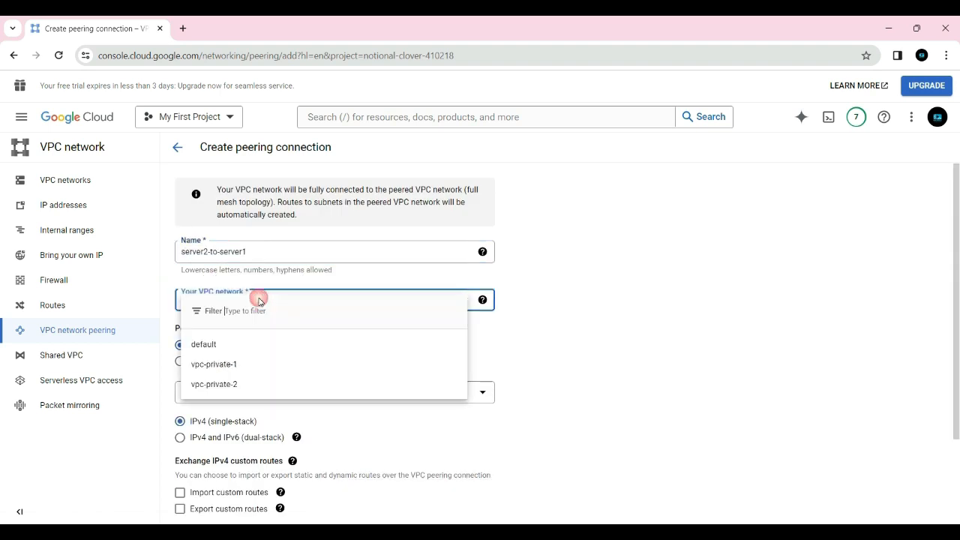
click(231, 387)
click(270, 394)
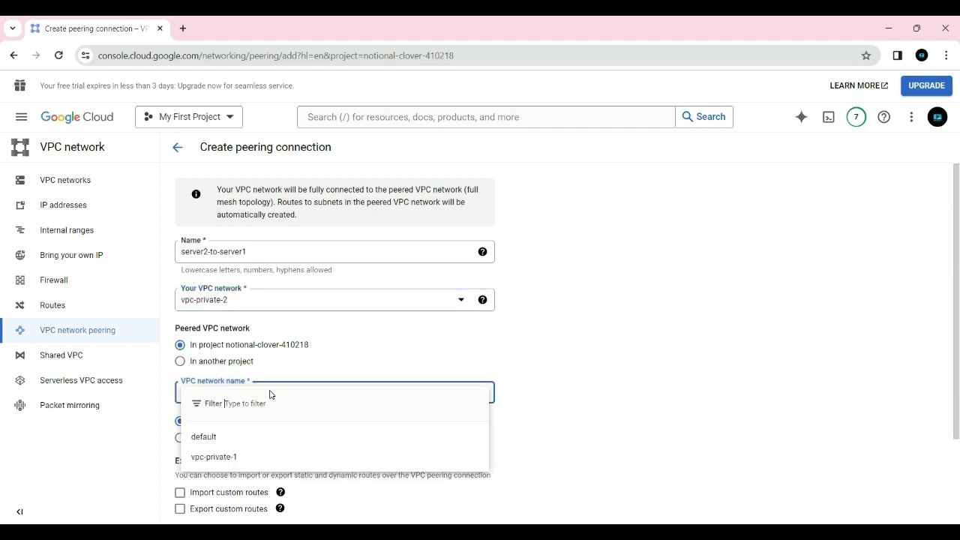
click(221, 457)
scroll(253, 373, down, 2)
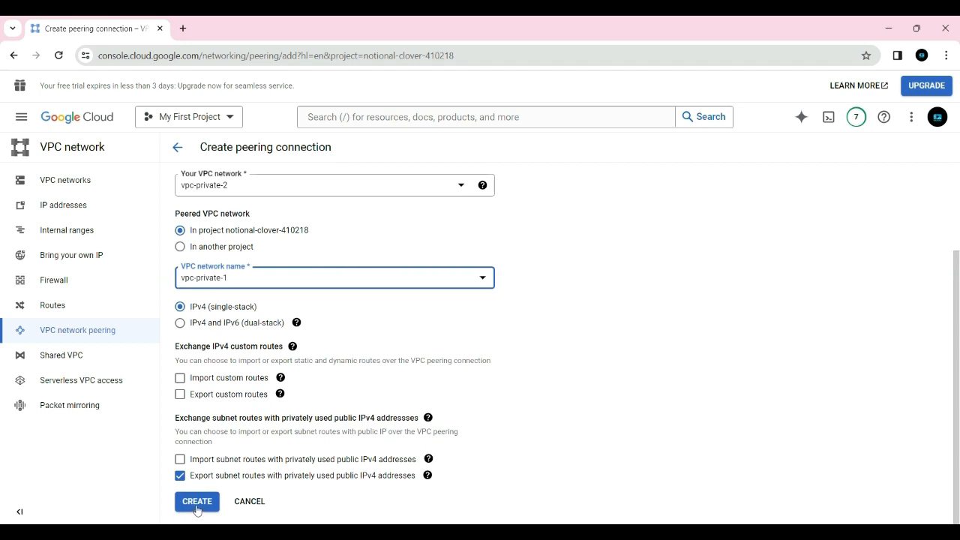
scroll(541, 443, up, 2)
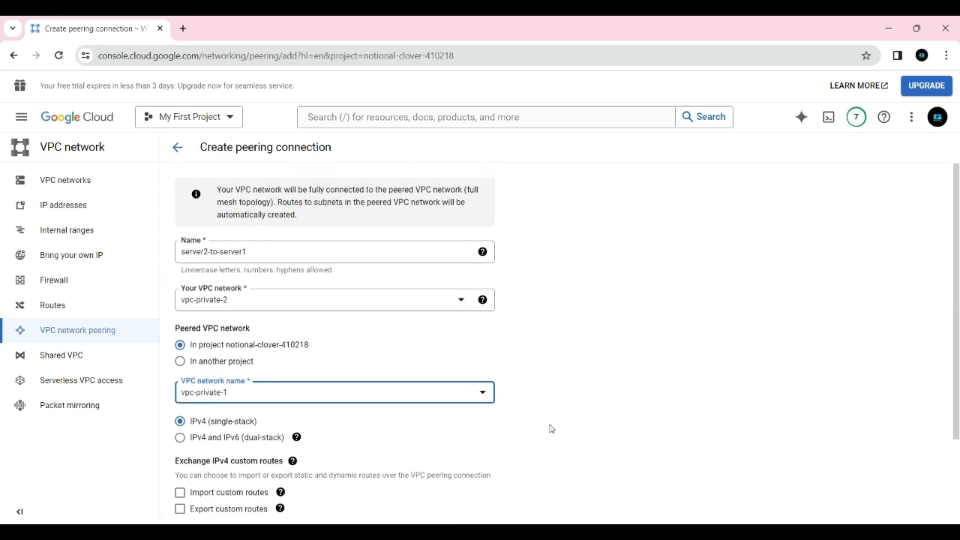
scroll(549, 428, down, 2)
click(201, 501)
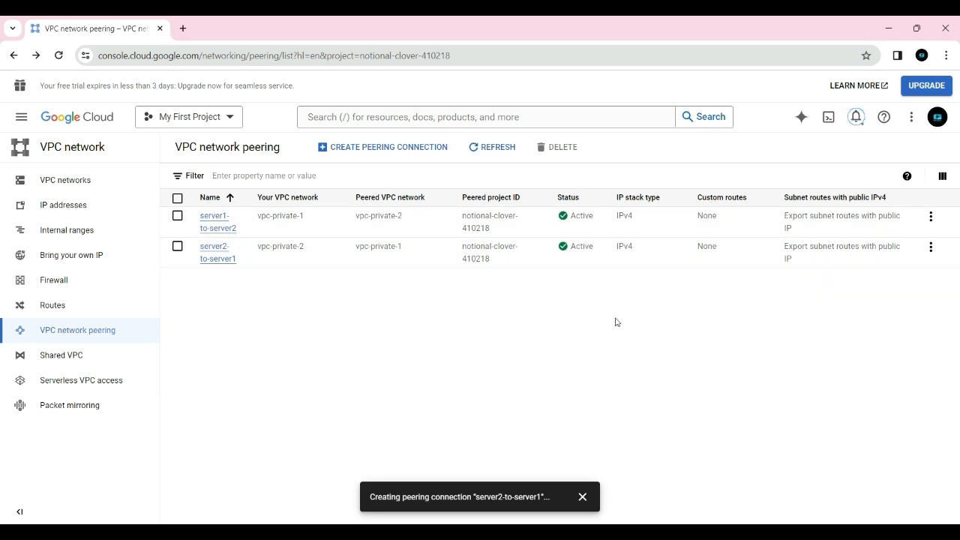
Go to the firewall page of the VPC network and start a new firewall rule named sshaccessallow.
click(57, 288)
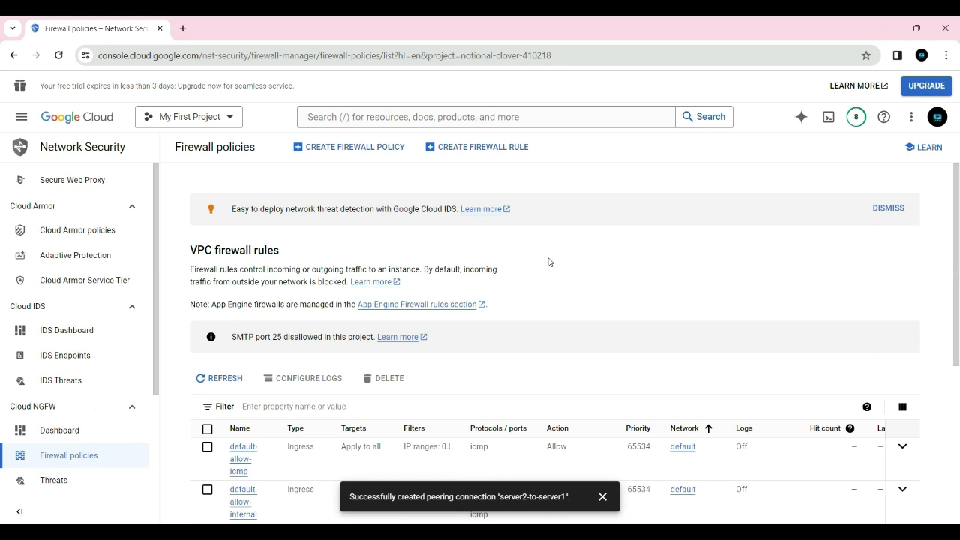
click(463, 153)
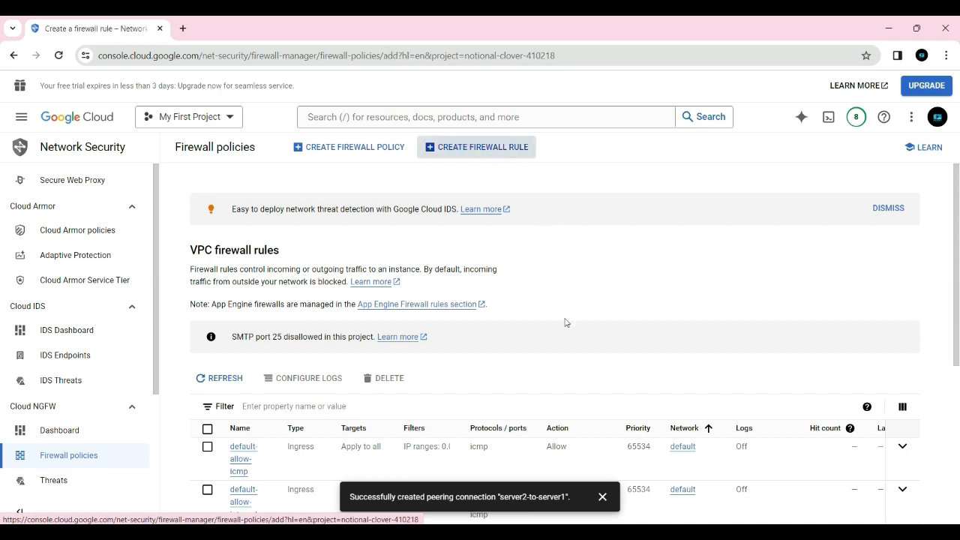
click(227, 225)
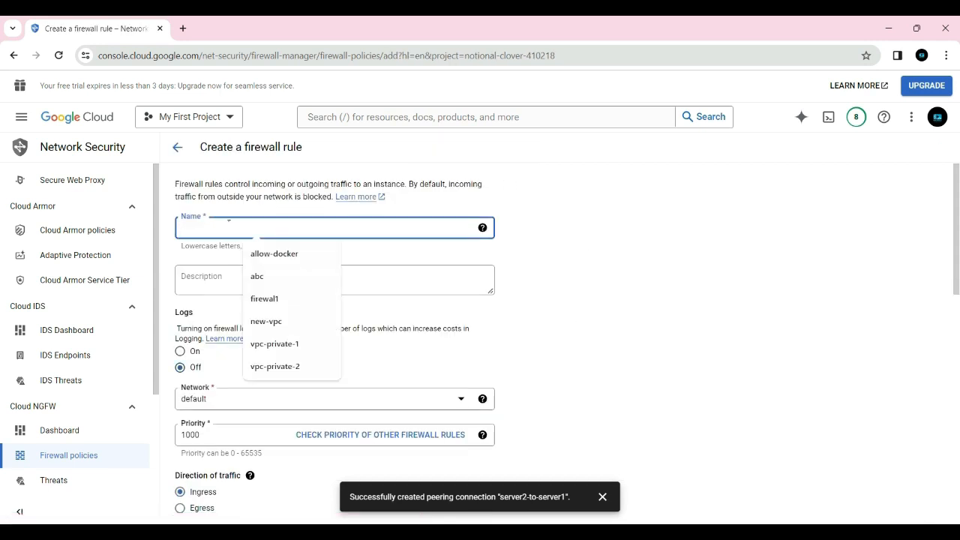
text(ssh access)
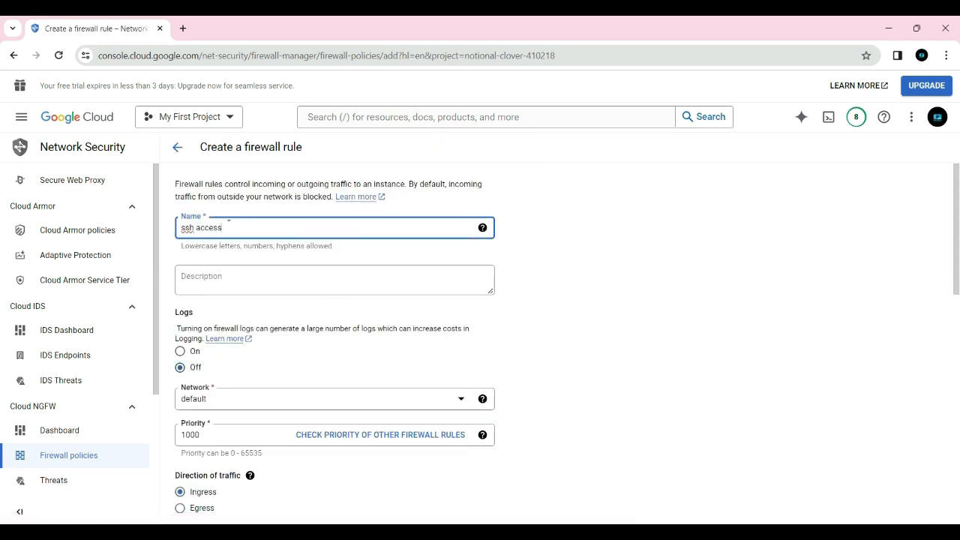
text( allow)
click(545, 284)
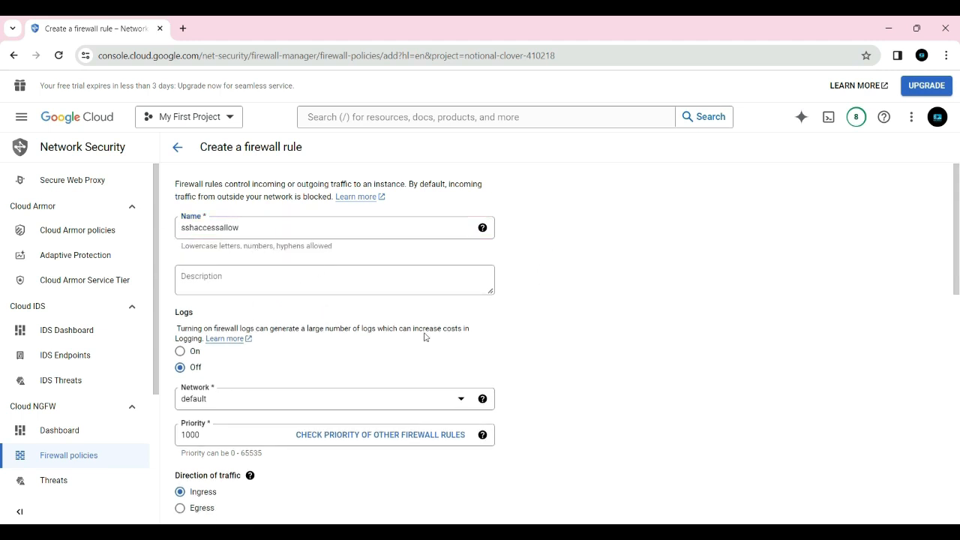
Set the firewall rule's targets to Specified service account.
scroll(266, 371, down, 1)
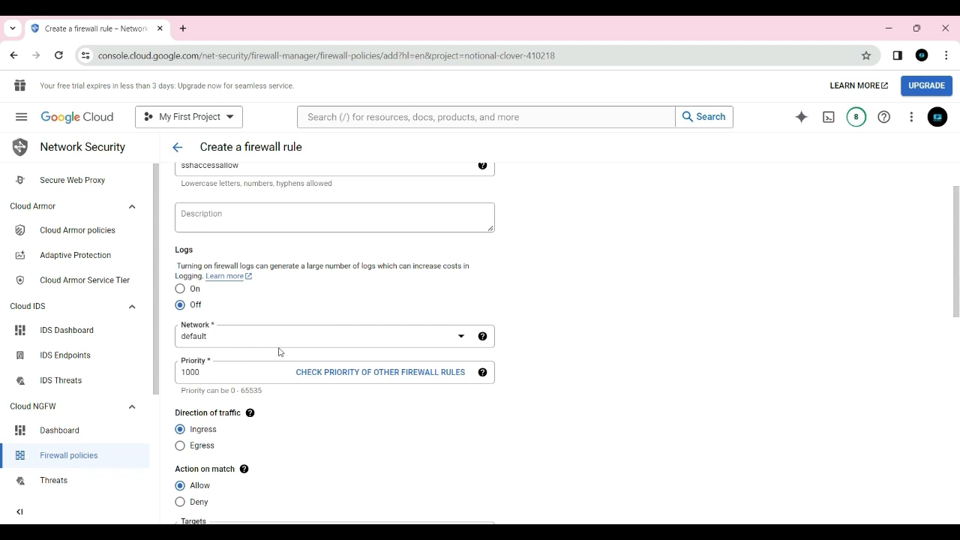
scroll(279, 352, down, 1)
scroll(415, 370, down, 1)
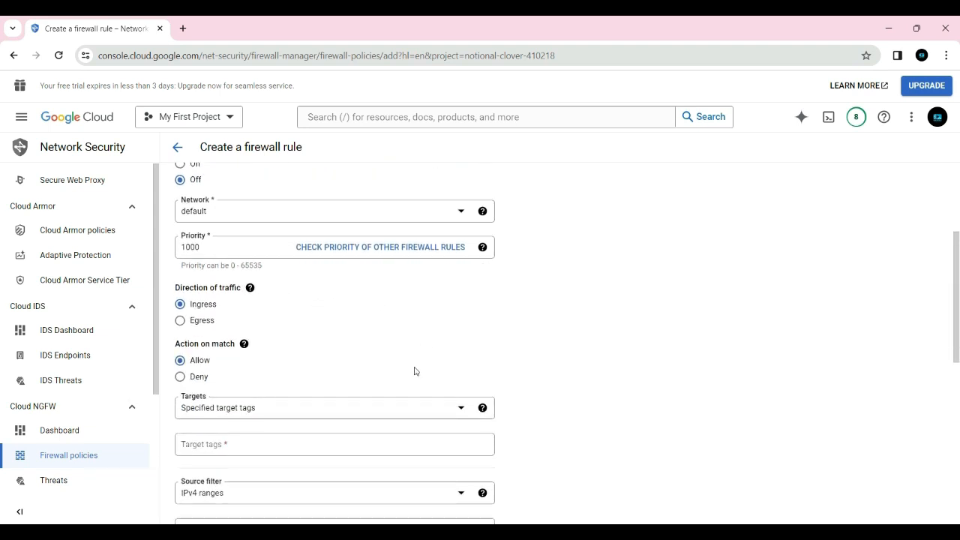
scroll(267, 435, down, 2)
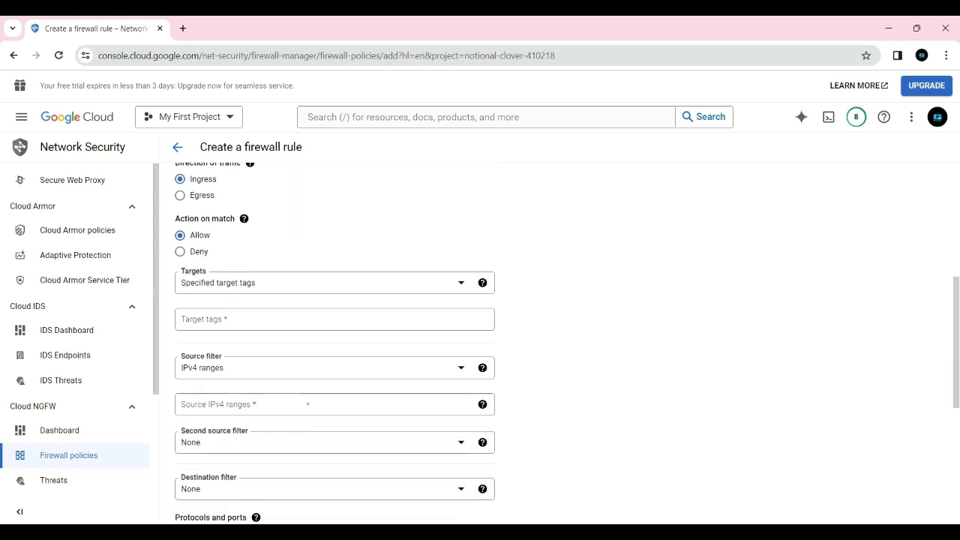
click(287, 283)
click(261, 336)
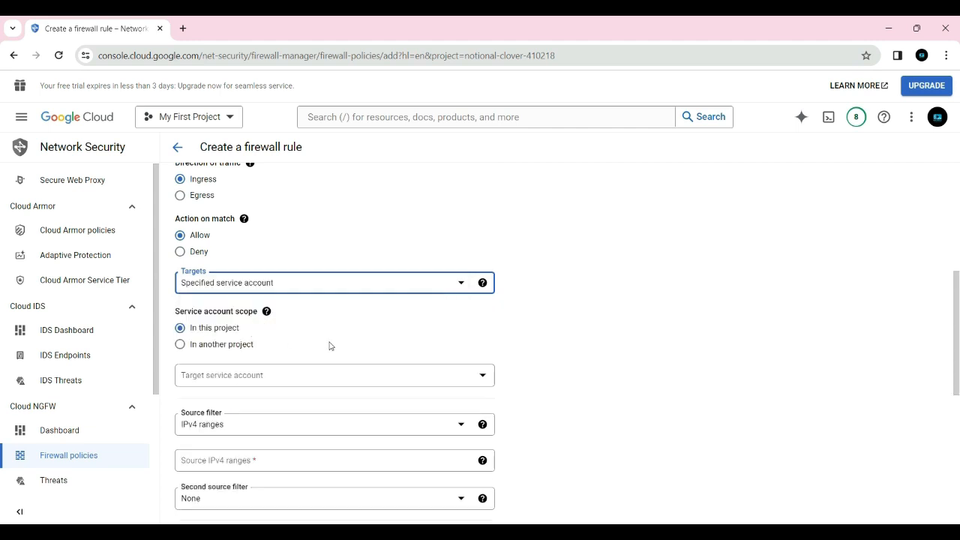
Set the rule's source IPv4 range to 0.0.0.0/0 and allow all protocols and ports.
scroll(341, 339, down, 3)
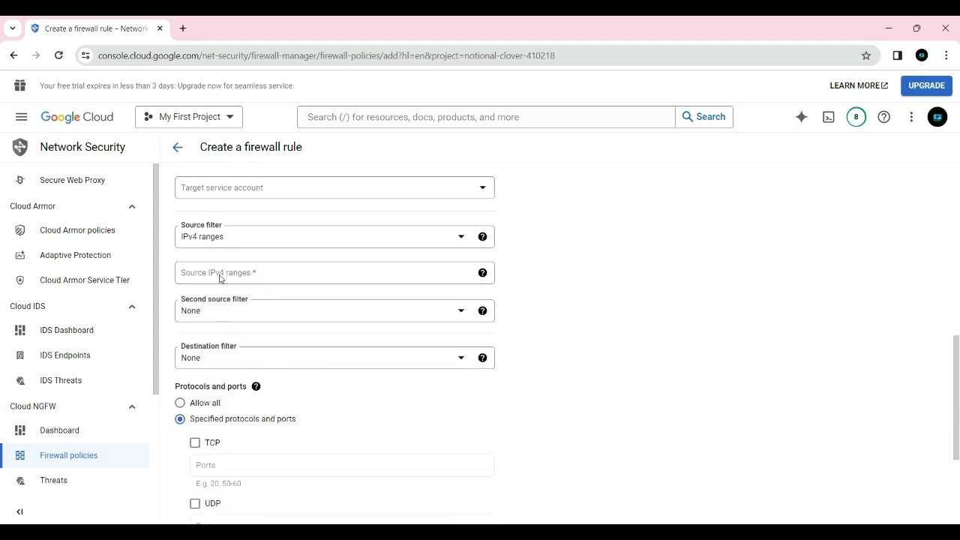
click(219, 273)
text(0)
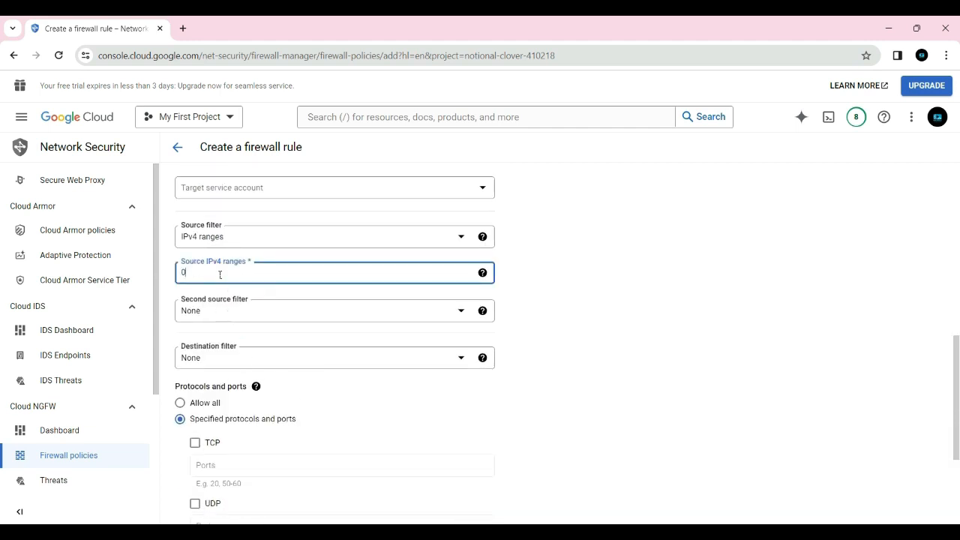
text(.0.0.0/0)
click(557, 314)
scroll(552, 331, down, 1)
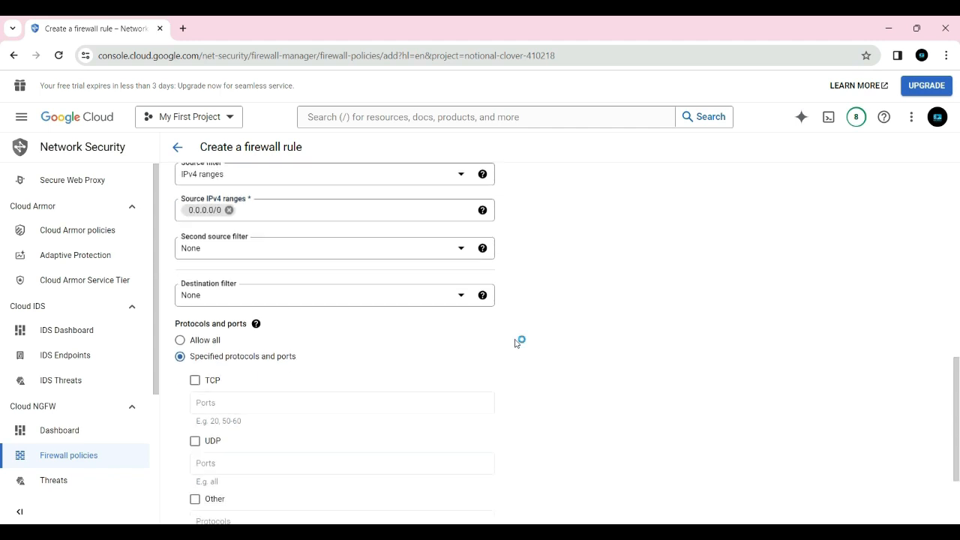
click(180, 342)
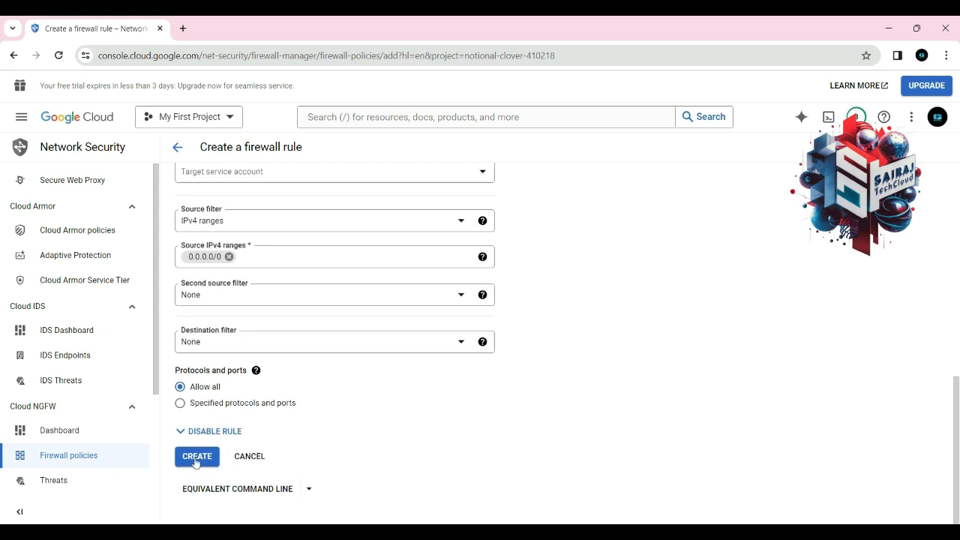
Set the sshaccessallow rule's network to vpc-private-1 and create the rule.
scroll(365, 437, up, 4)
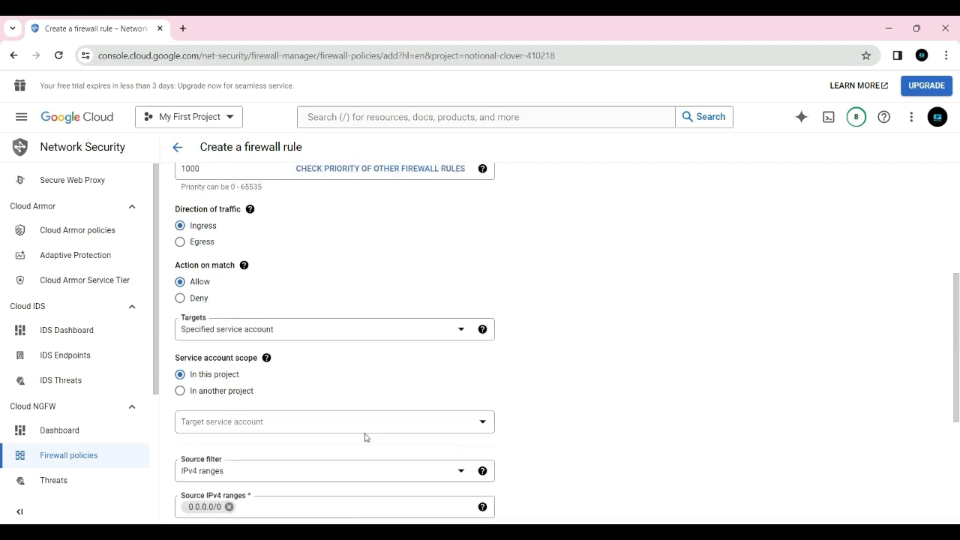
scroll(366, 438, up, 2)
click(234, 258)
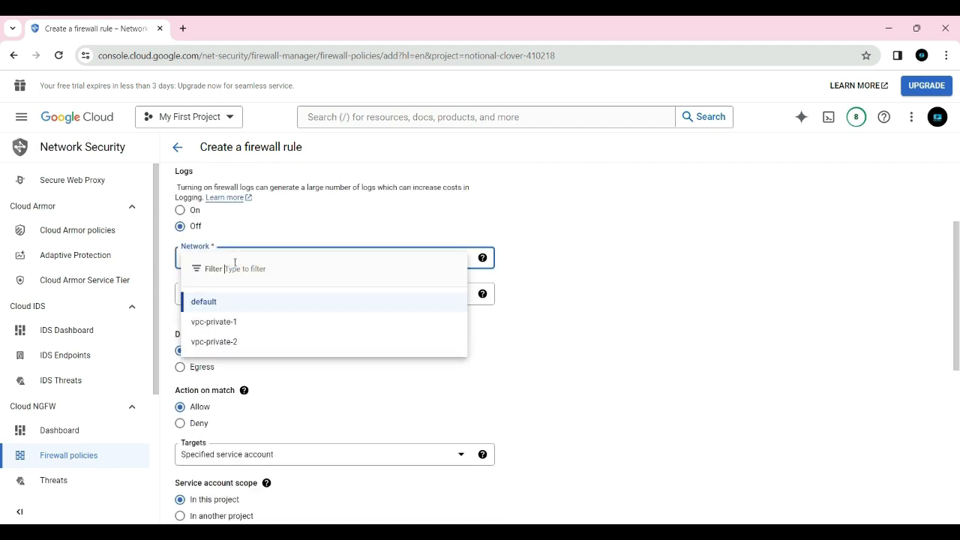
click(228, 321)
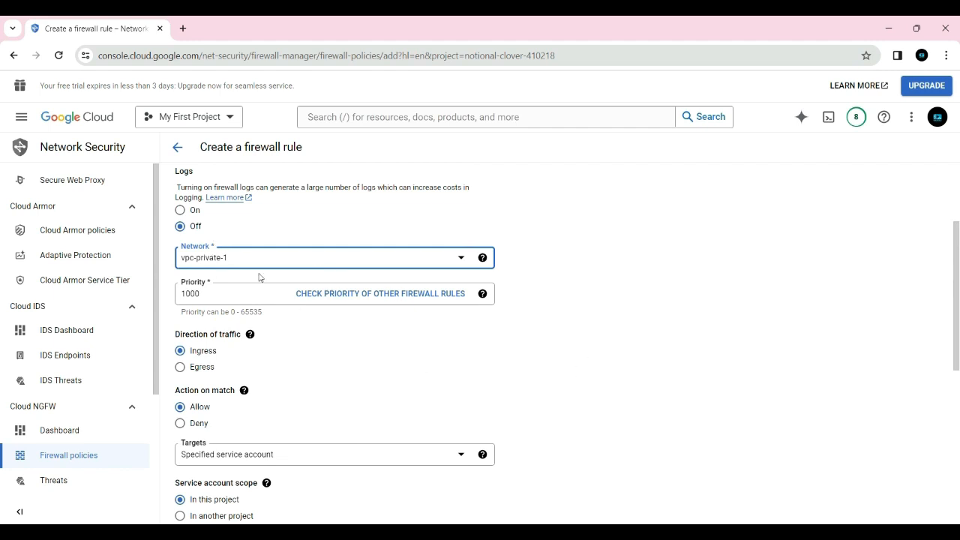
scroll(367, 360, down, 5)
click(199, 456)
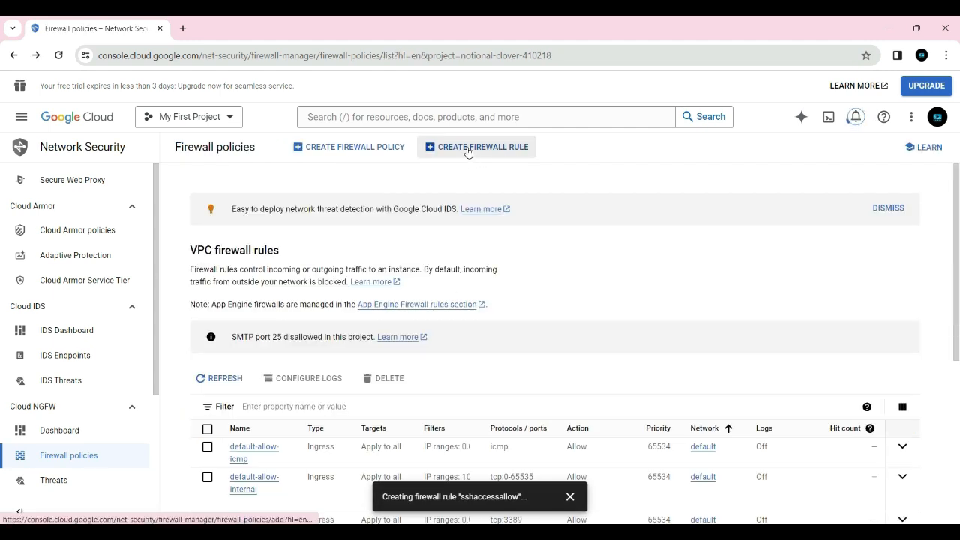
Start another firewall rule and name it vpc2-ssh-access.
click(467, 150)
click(197, 232)
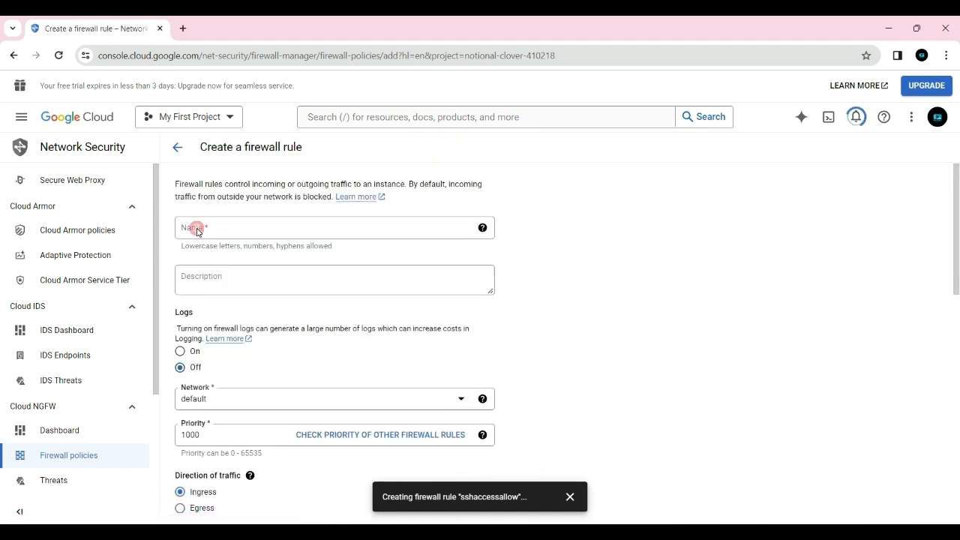
text(vp)
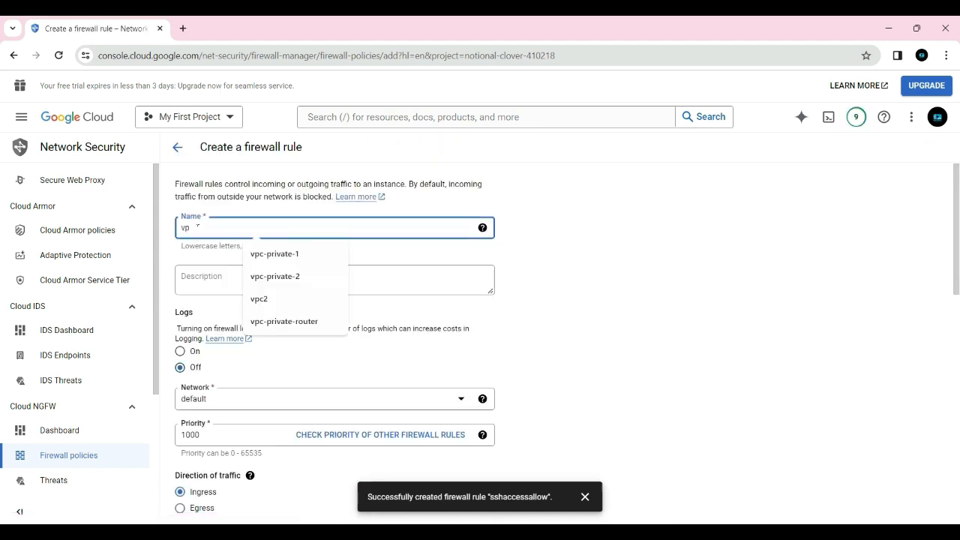
text(c2-ssh)
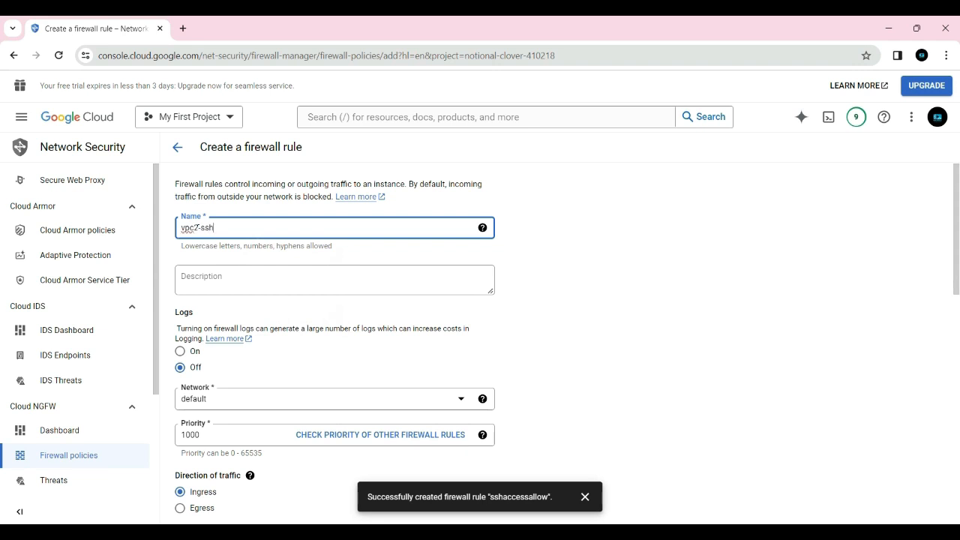
click(584, 274)
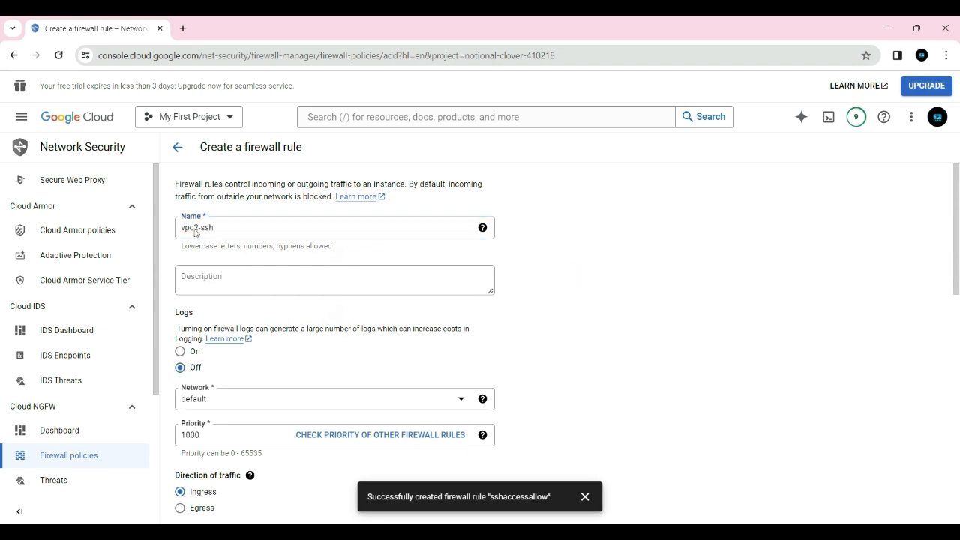
click(224, 237)
text(acces)
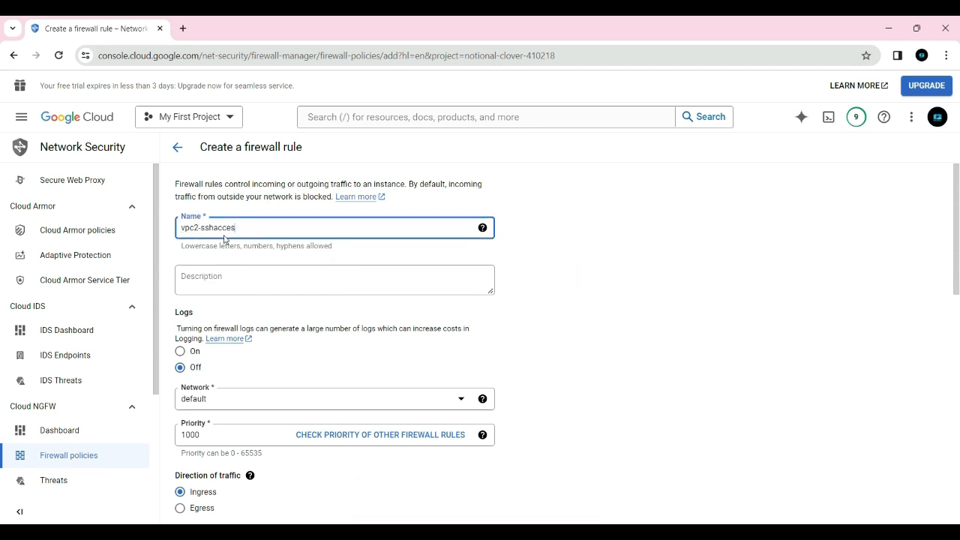
Set the vpc2-ssh-access rule's targets to Specified service account.
scroll(505, 338, down, 5)
click(315, 283)
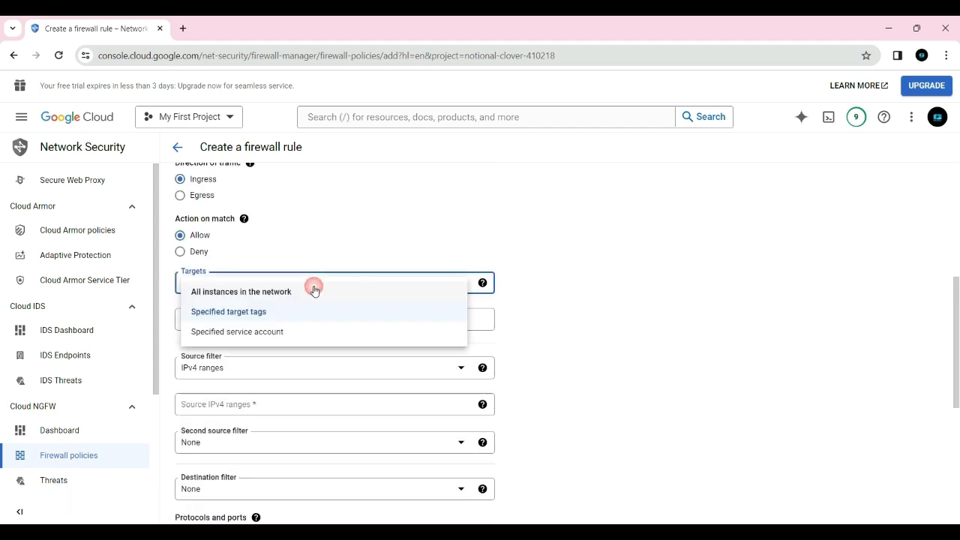
click(260, 332)
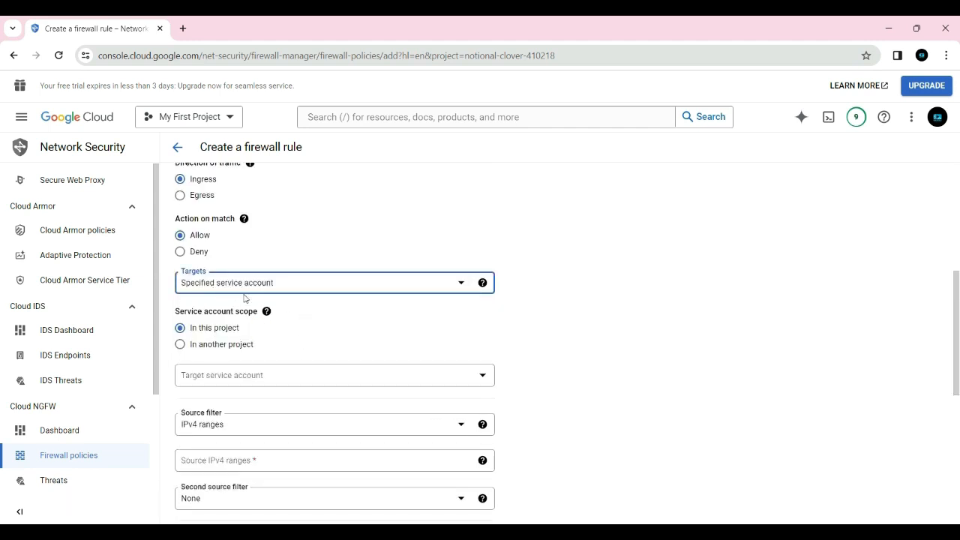
Create the vpc2-ssh-access rule with source IPv4 range 0.0.0.0/0 and all protocols and ports allowed.
scroll(324, 323, down, 3)
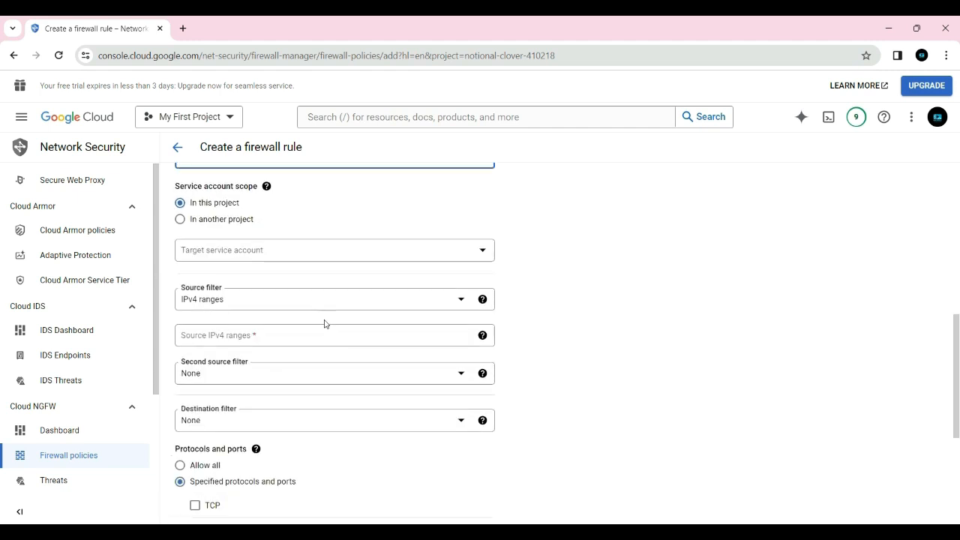
click(248, 335)
text(0.0.0.0/0)
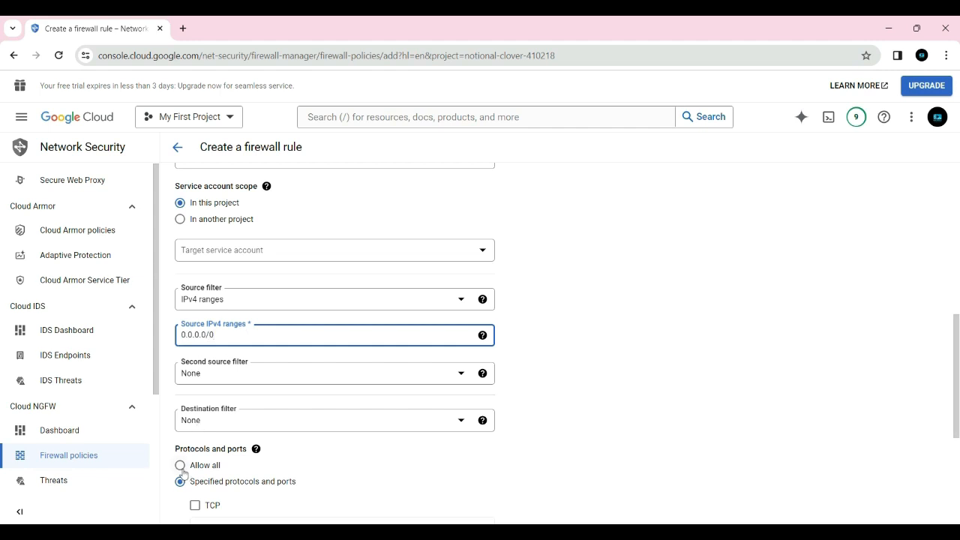
click(180, 465)
scroll(188, 462, down, 1)
click(202, 456)
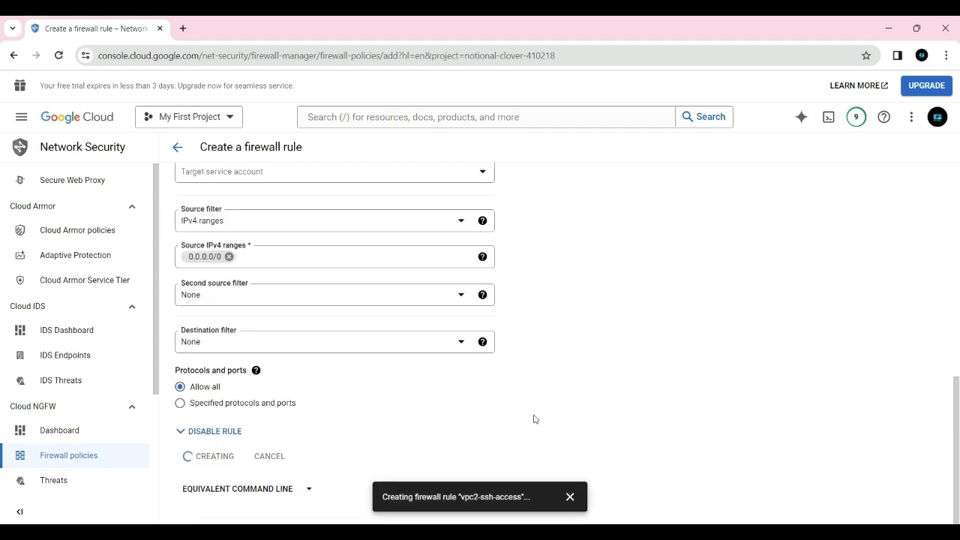
Go to the Compute Engine VM instances and open an authorized SSH-in-browser session to server1.
click(21, 117)
click(75, 272)
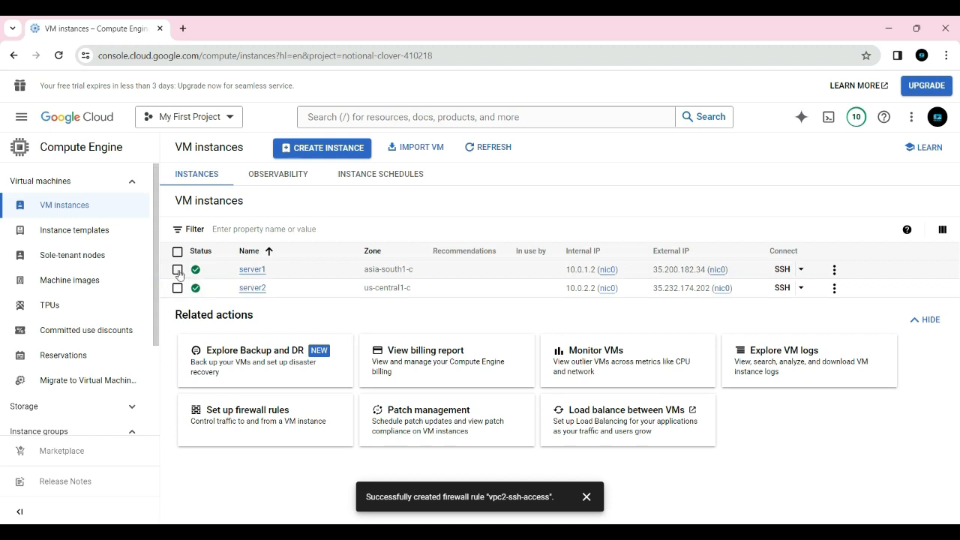
click(177, 270)
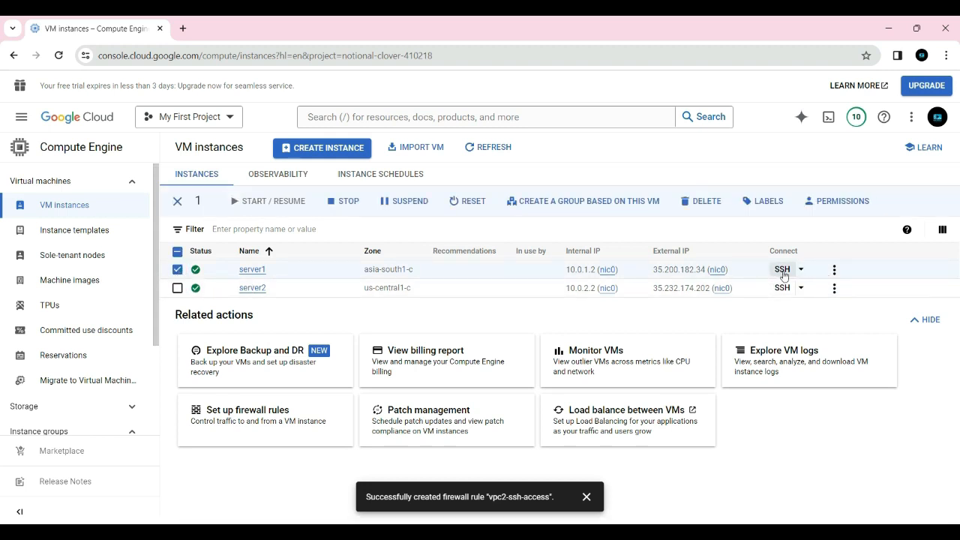
click(782, 271)
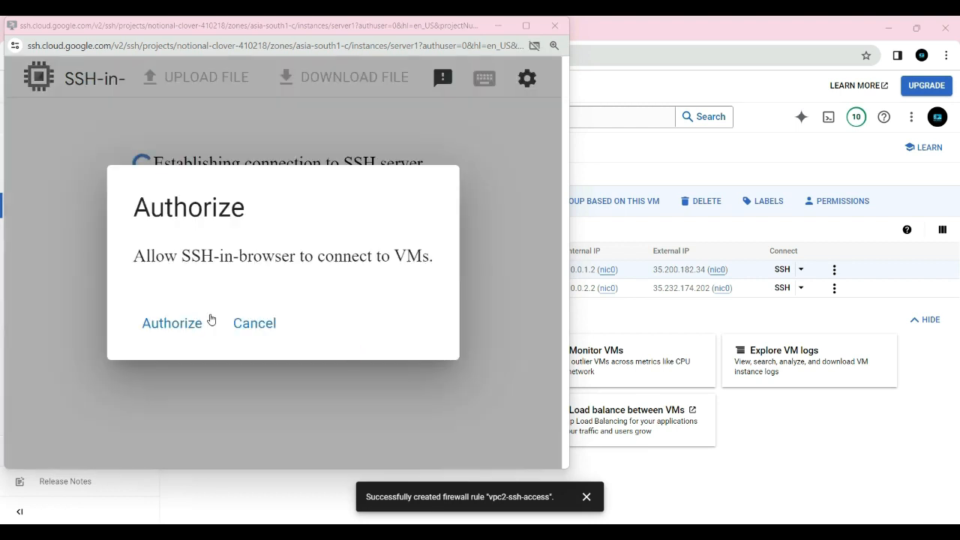
click(166, 323)
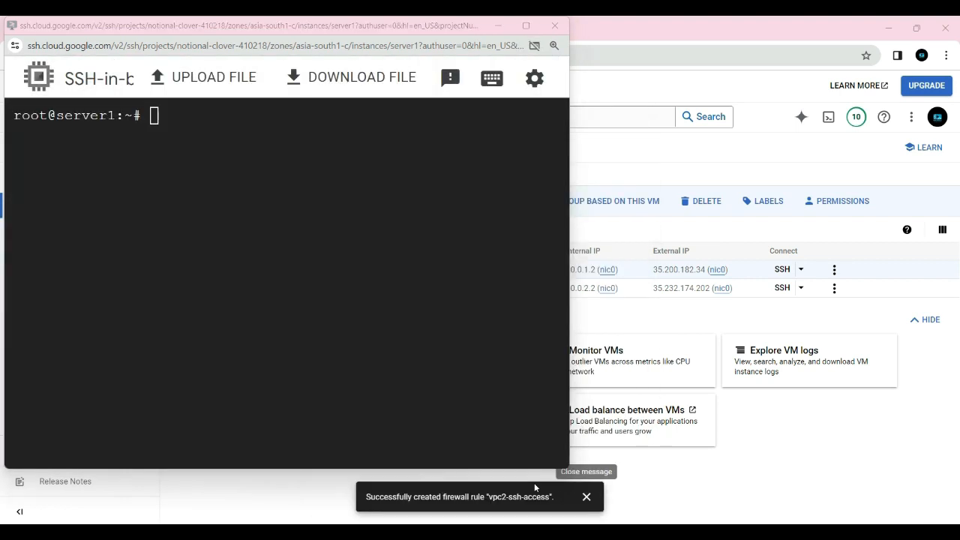
Copy server2's external IP 35.232.174.202, ping it from the server1 terminal, and stop the ping after several replies.
click(586, 499)
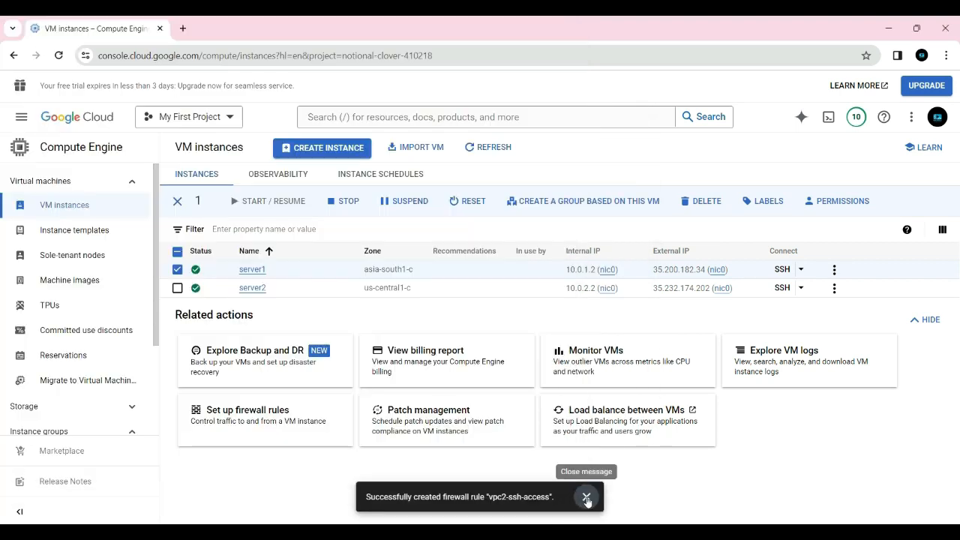
click(731, 315)
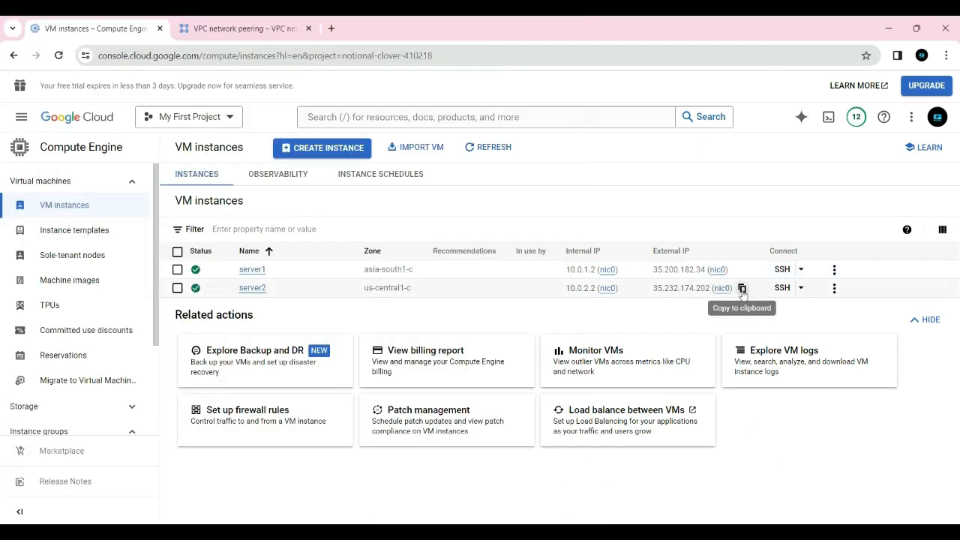
click(743, 288)
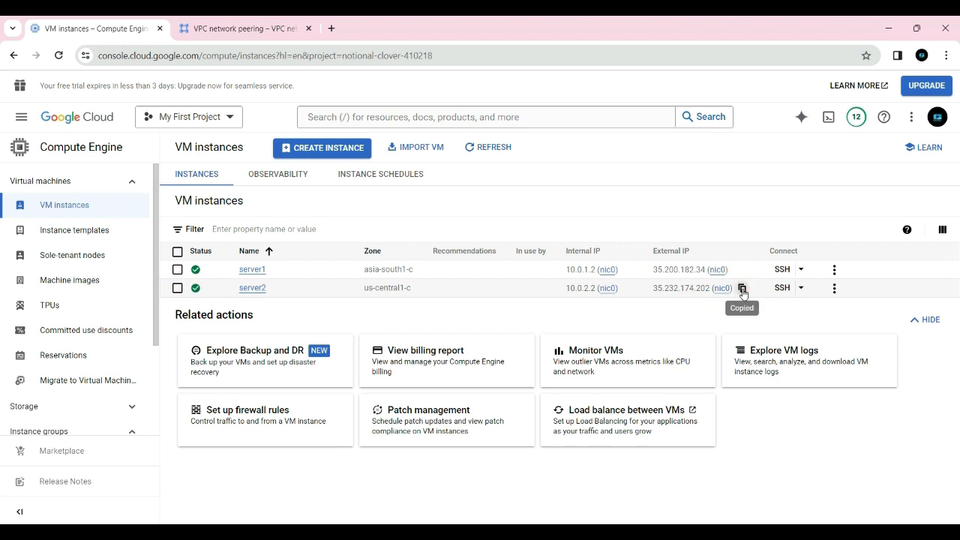
key(alt+Tab)
text(ping)
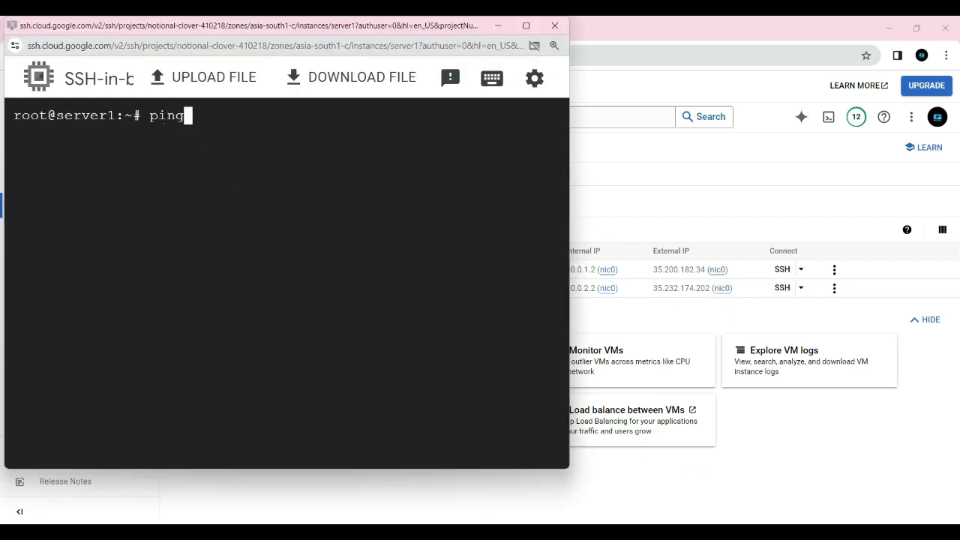
key(ctrl+v)
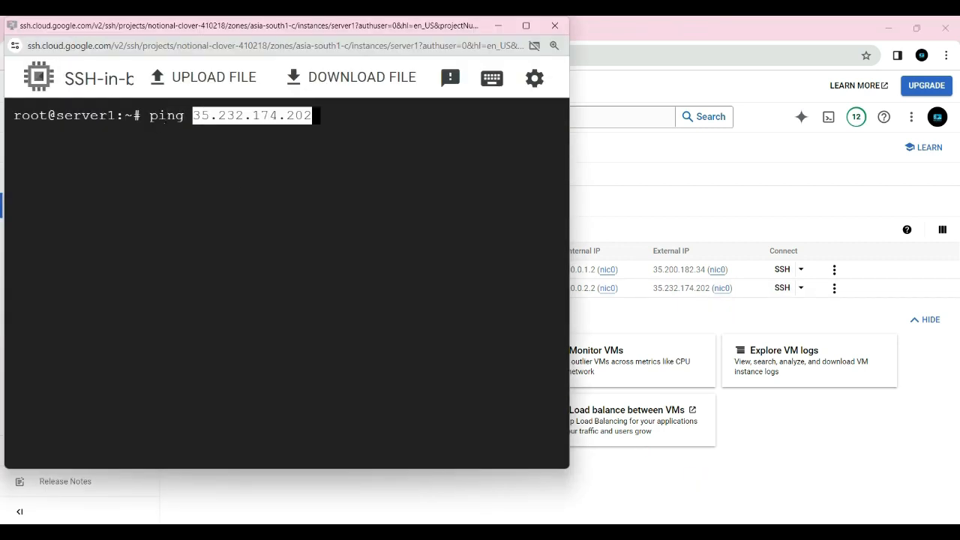
key(Return)
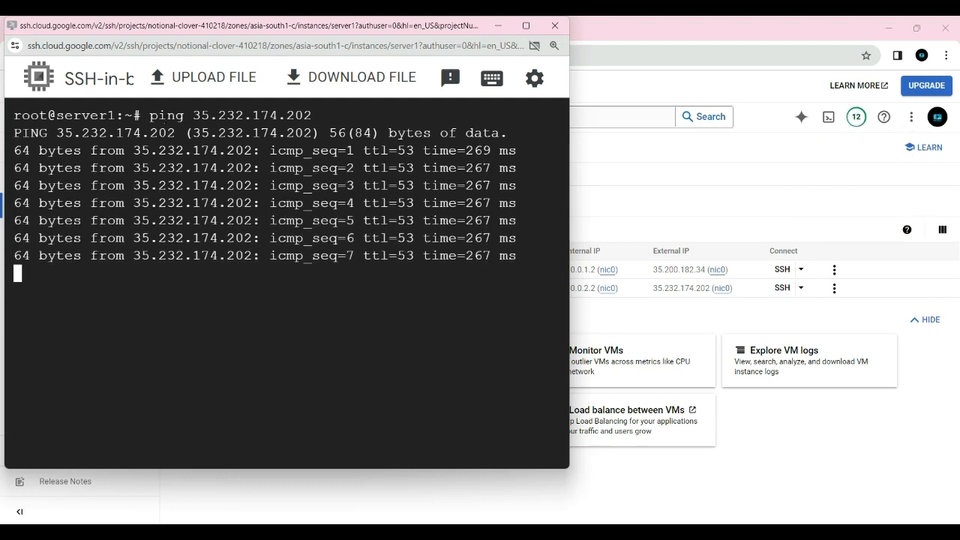
key(ctrl+c)
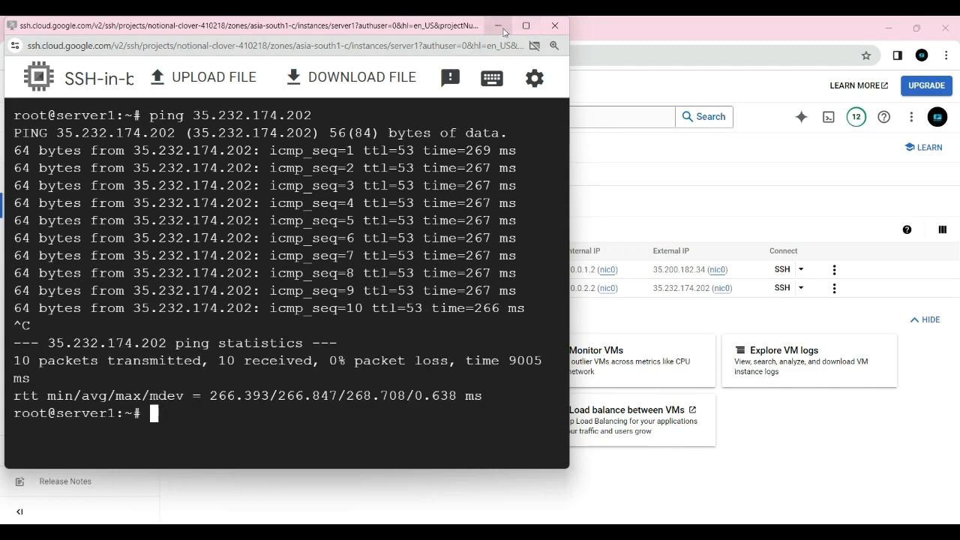
Minimize the server1 terminal and open an authorized SSH-in-browser session to server2.
click(500, 27)
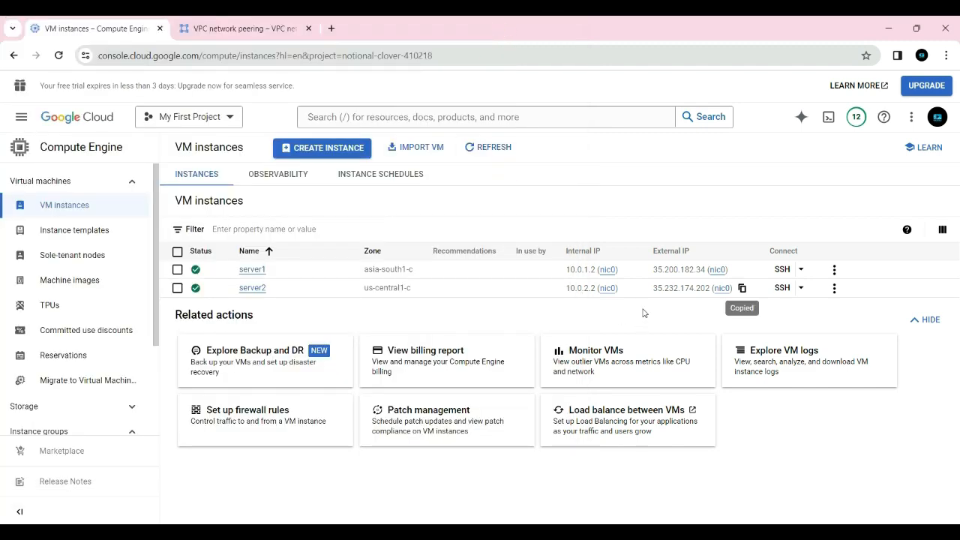
click(782, 289)
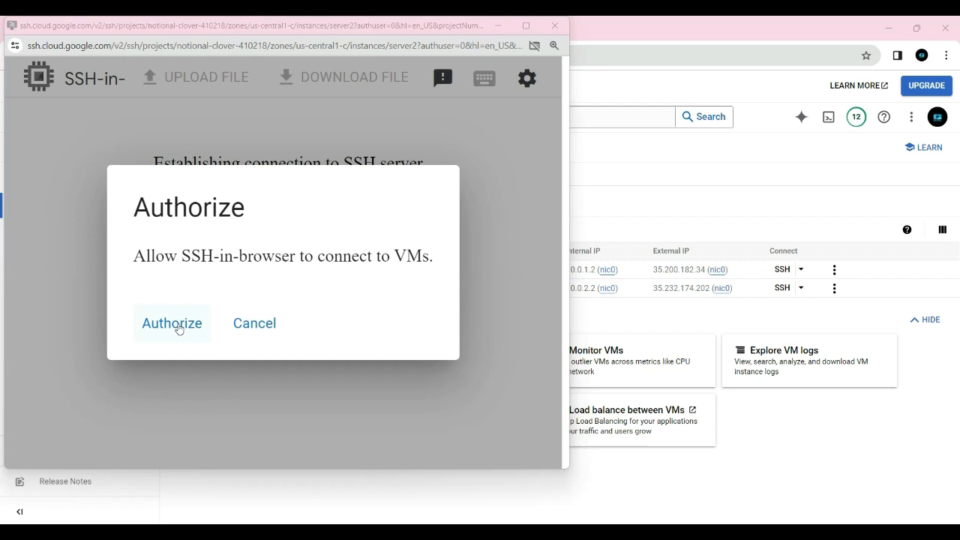
click(172, 323)
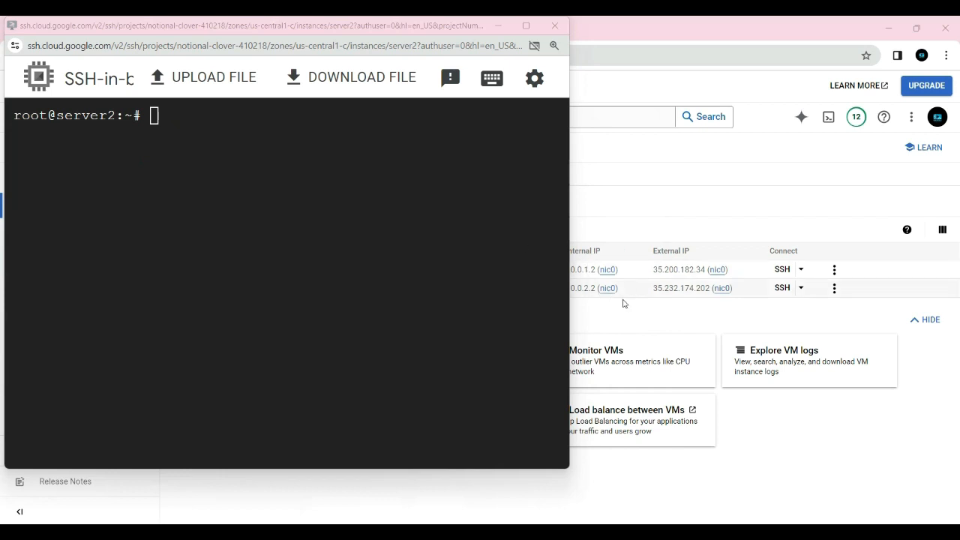
Copy server1's external IP 35.200.182.34, ping it from the server2 terminal, and stop the ping after several replies.
click(718, 273)
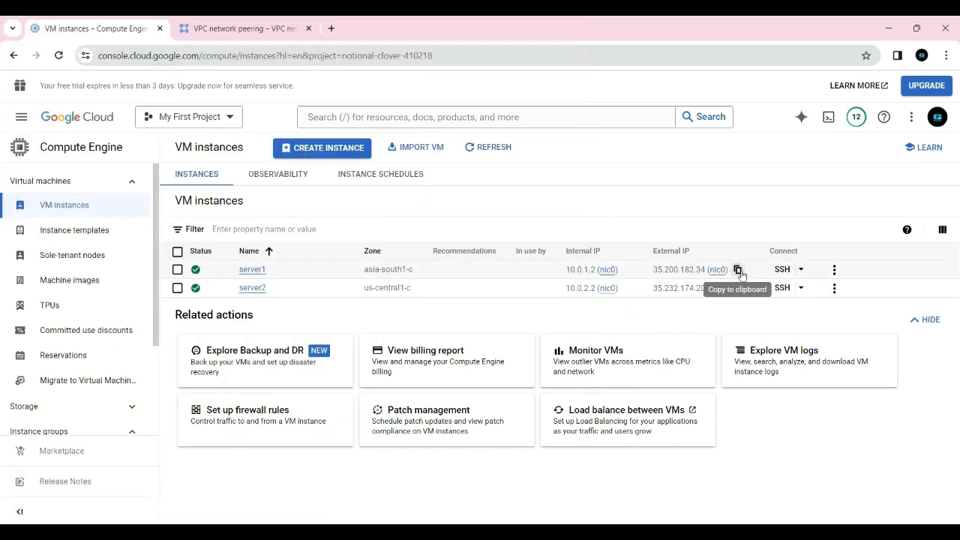
click(740, 272)
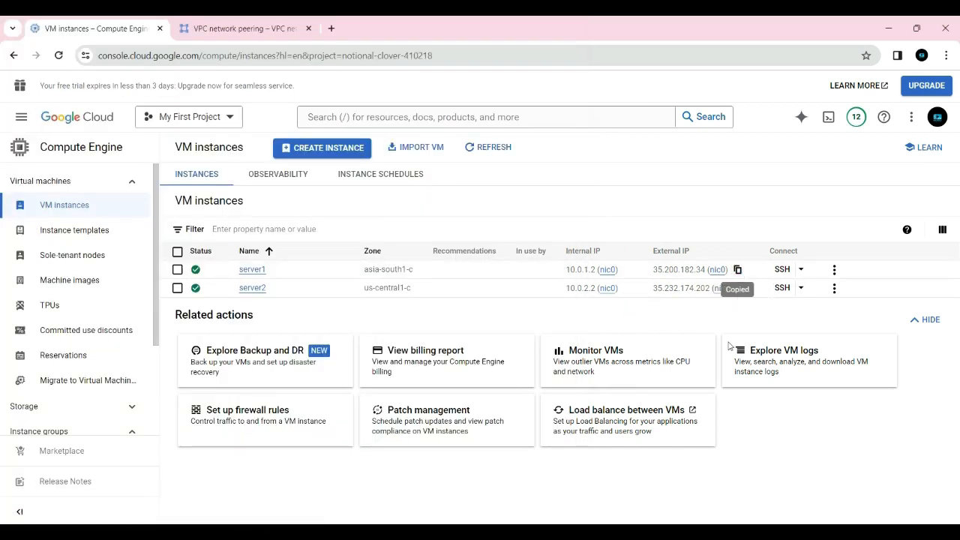
mouse_move(660, 531)
click(753, 479)
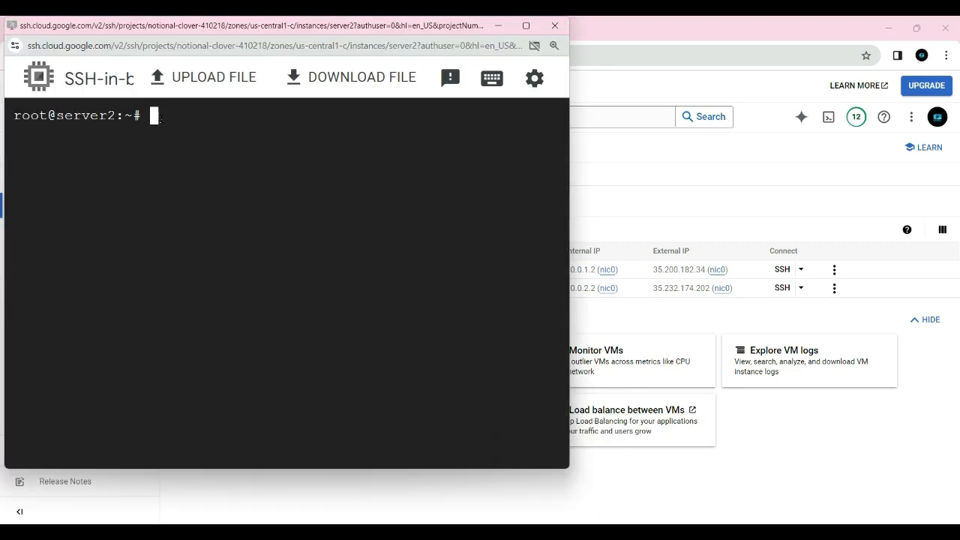
key(ctrl+v)
key(Left)
key(Left)
key(Left)
key(Left)
key(Left)
key(Left)
key(Left)
key(Left)
key(Left)
key(Left)
key(Left)
key(Left)
key(Left)
text(ping)
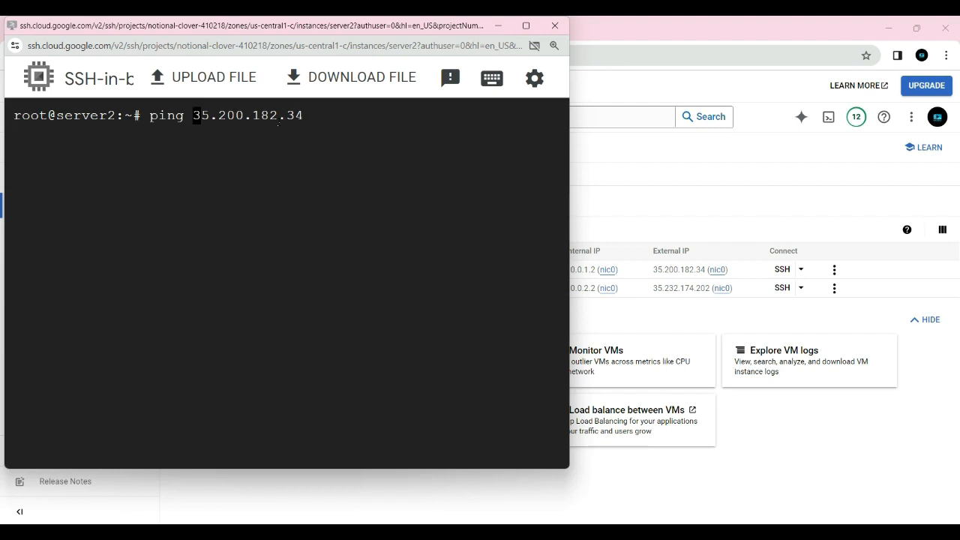
key(Return)
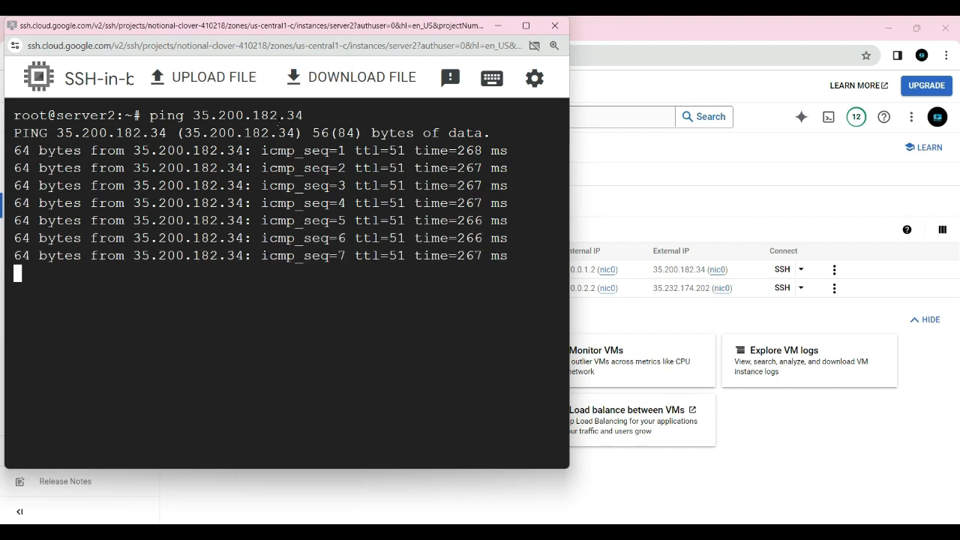
key(ctrl+c)
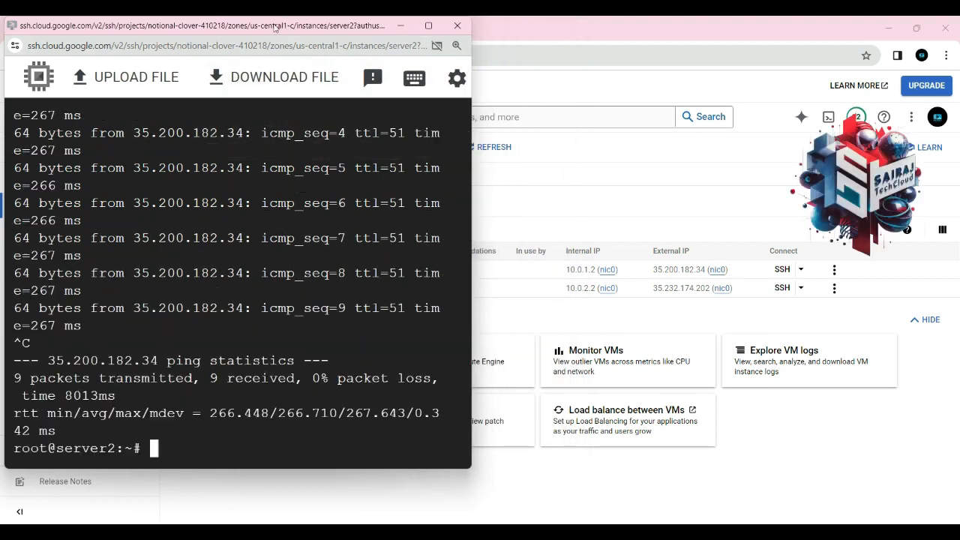
Arrange the server1 and server2 terminal windows side by side, with server1 on the left, to compare the ping outputs.
drag(276, 28, 720, 69)
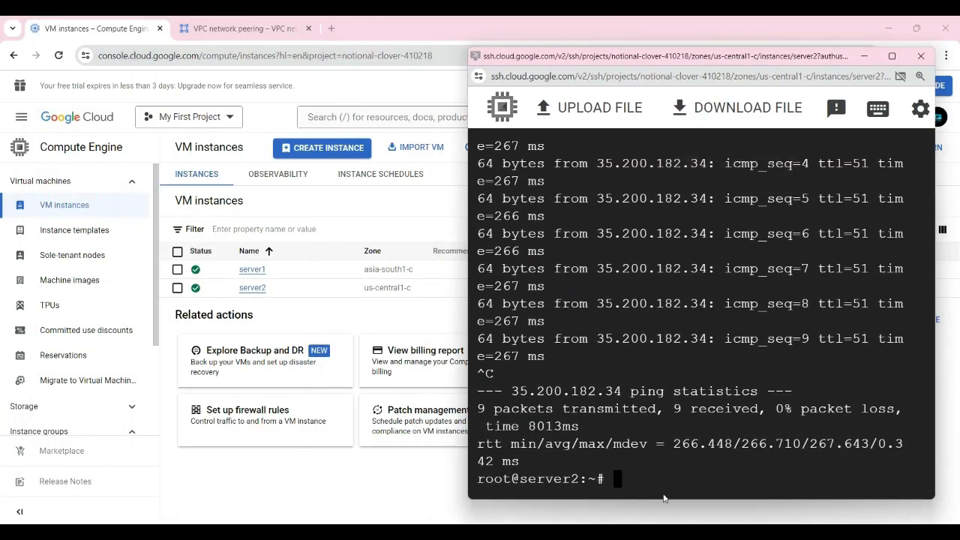
mouse_move(664, 518)
click(666, 470)
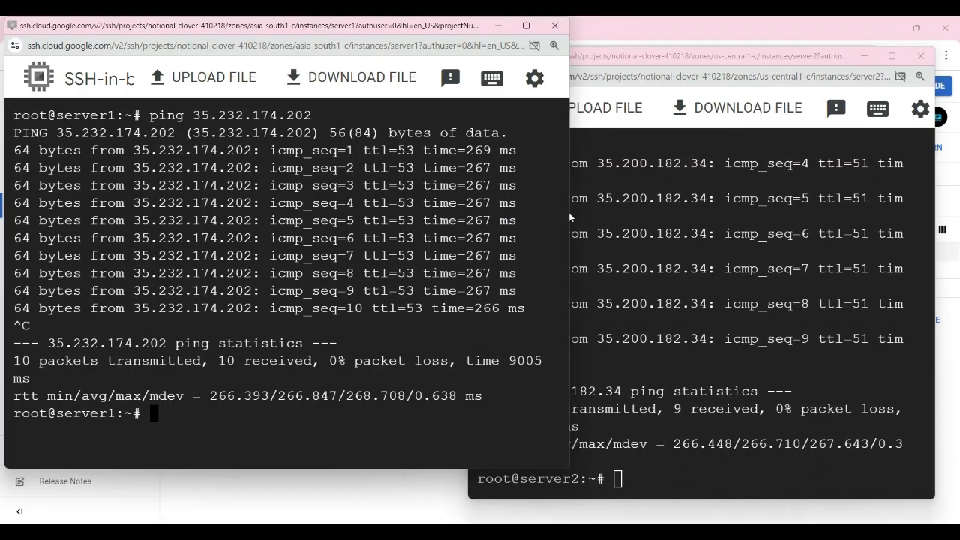
drag(569, 213, 463, 225)
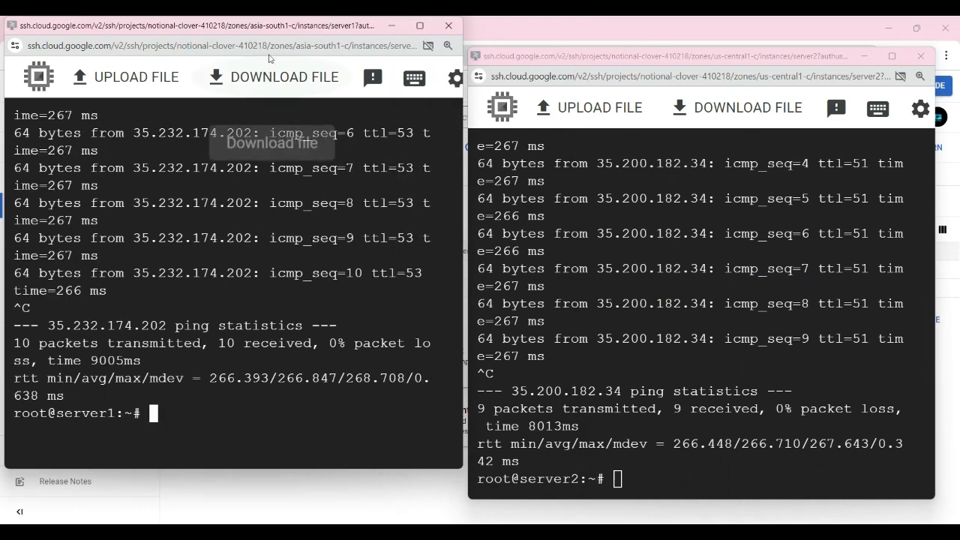